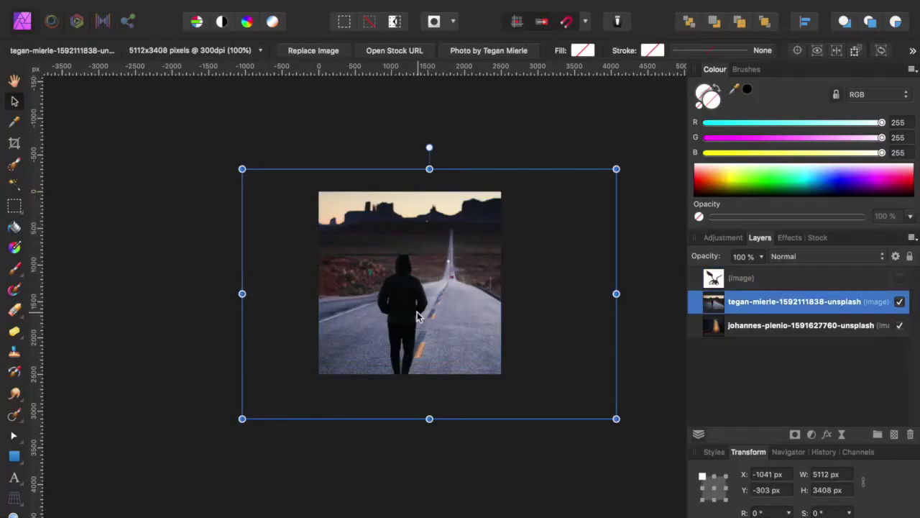
# Rasterise the road photo and paint a Selection Brush selection over the walking man
pyautogui.hotkey('ctrl', '0')
pyautogui.click(330, 385)
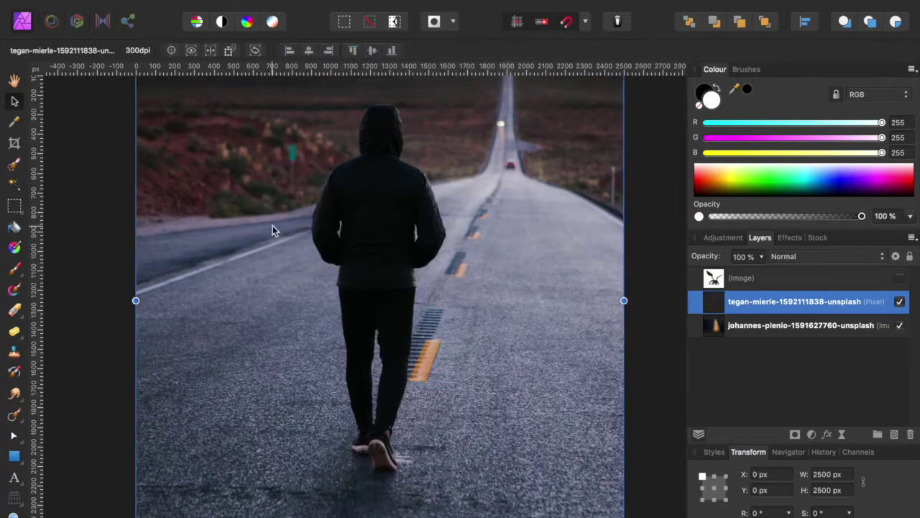
pyautogui.press('w')
pyautogui.moveTo(370, 218); pyautogui.dragTo(380, 192)
pyautogui.scroll(5, 430, 369)
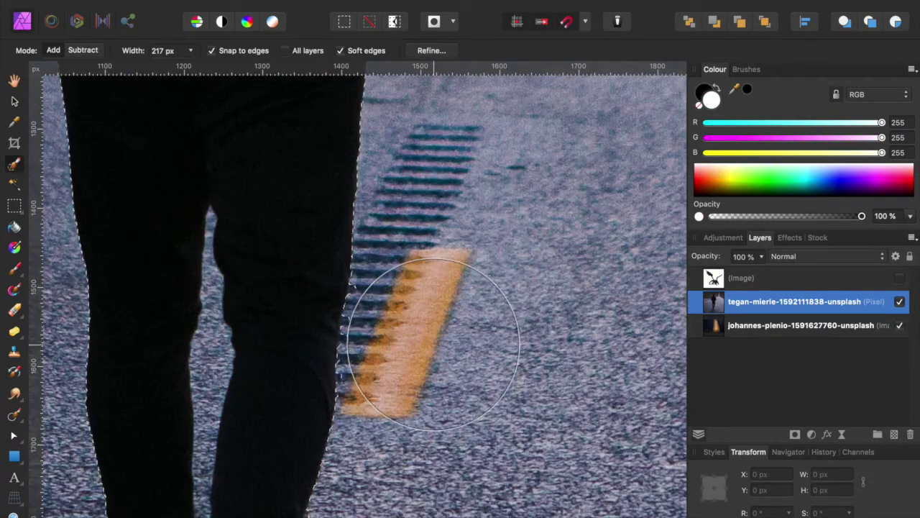
# With a smaller brush, subtract the gap between the legs and extend the selection around the shoe heel
pyautogui.press('[')
pyautogui.press('[')
pyautogui.press('[')
pyautogui.moveTo(210, 216); pyautogui.dragTo(210, 302)
pyautogui.press('[')
pyautogui.press('[')
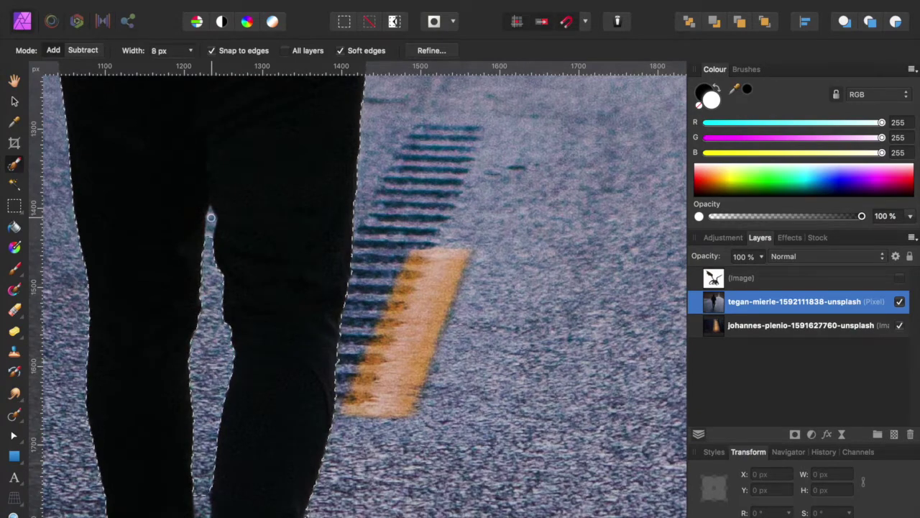
pyautogui.press('[')
pyautogui.press('[')
pyautogui.scroll(3, 218, 236)
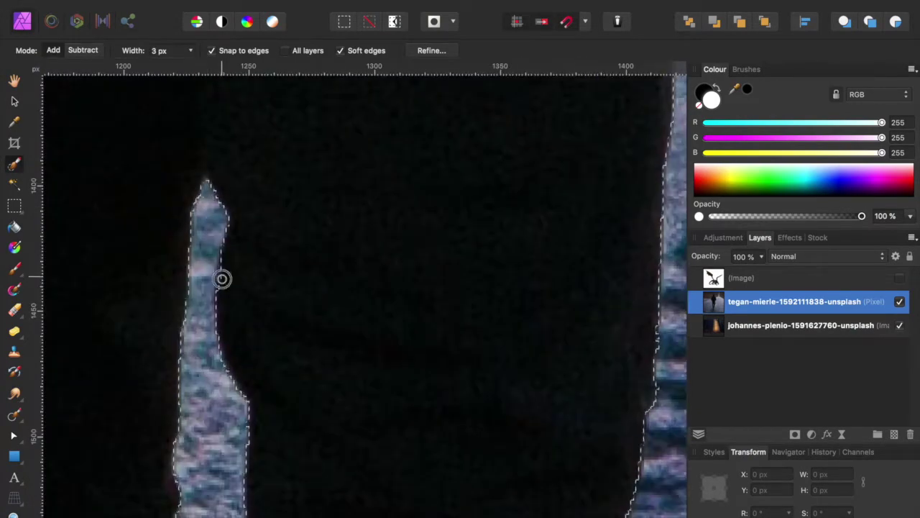
pyautogui.scroll(2, 195, 353)
pyautogui.scroll(-5, 194, 353)
pyautogui.scroll(-5, 173, 353)
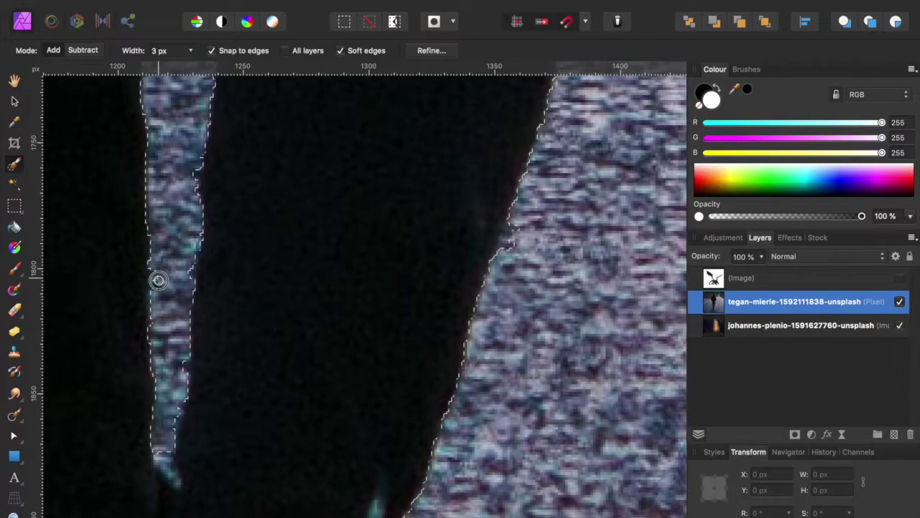
pyautogui.moveTo(154, 345)
pyautogui.mouseDown()
pyautogui.moveTo(165, 473)
pyautogui.moveTo(195, 134)
pyautogui.mouseUp()
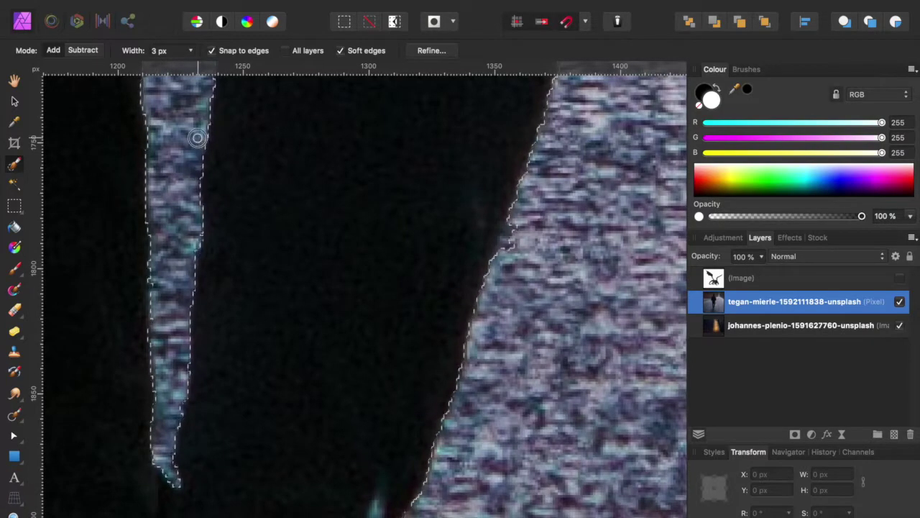
pyautogui.scroll(-5, 496, 277)
pyautogui.moveTo(339, 388)
pyautogui.mouseDown()
pyautogui.moveTo(325, 286)
pyautogui.moveTo(103, 304)
pyautogui.moveTo(119, 376)
pyautogui.moveTo(94, 303)
pyautogui.moveTo(285, 438)
pyautogui.moveTo(405, 378)
pyautogui.moveTo(432, 438)
pyautogui.moveTo(324, 455)
pyautogui.moveTo(421, 448)
pyautogui.moveTo(302, 503)
pyautogui.moveTo(370, 468)
pyautogui.mouseUp()
# Remove the light sliver beside the man from the selection
pyautogui.scroll(-2, 302, 504)
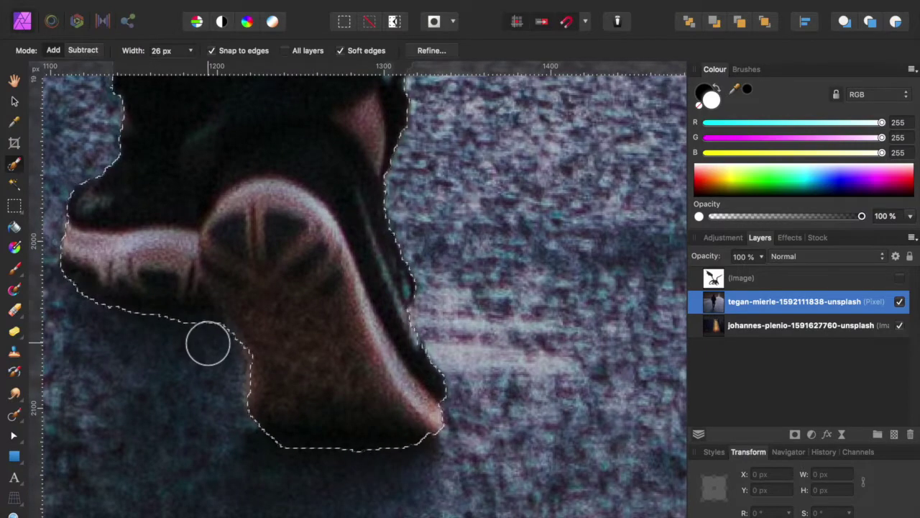
pyautogui.scroll(-5, 258, 333)
pyautogui.scroll(5, 275, 359)
pyautogui.scroll(5, 406, 211)
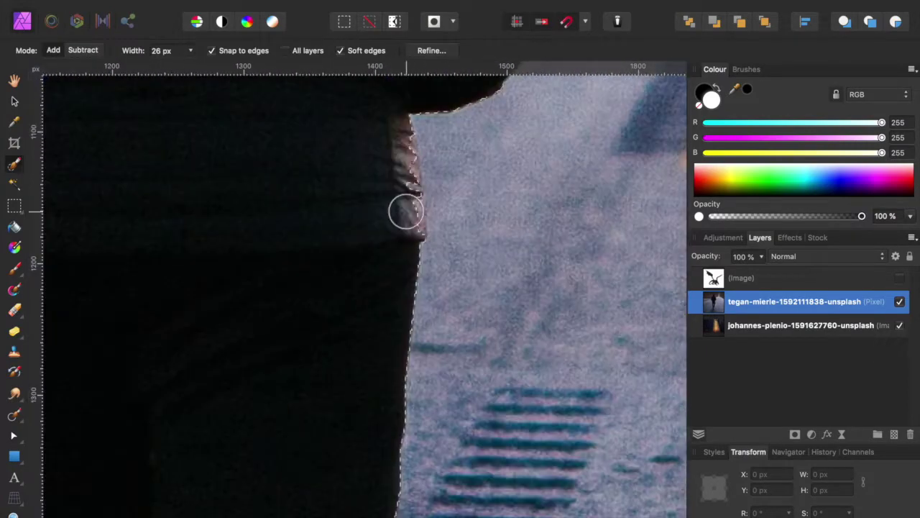
pyautogui.scroll(3, 396, 148)
pyautogui.scroll(3, 317, 327)
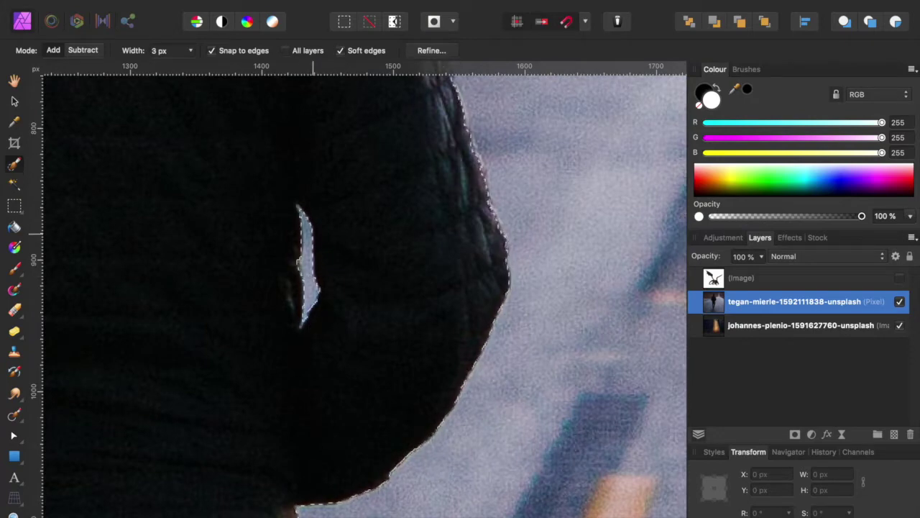
pyautogui.scroll(5, 314, 243)
pyautogui.scroll(-2, 359, 288)
pyautogui.scroll(5, 359, 288)
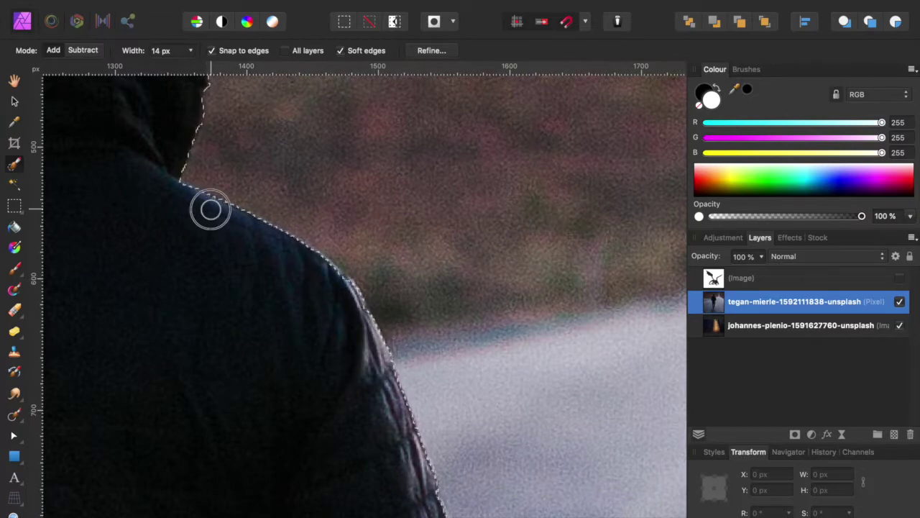
pyautogui.scroll(5, 214, 211)
pyautogui.hscroll(-2, 286, 268)
pyautogui.hscroll(-2, 249, 132)
pyautogui.scroll(-6, 118, 242)
pyautogui.hscroll(-5, 117, 242)
pyautogui.scroll(-3, 314, 257)
pyautogui.scroll(3, 242, 312)
pyautogui.press('[')
pyautogui.press('[')
pyautogui.press('[')
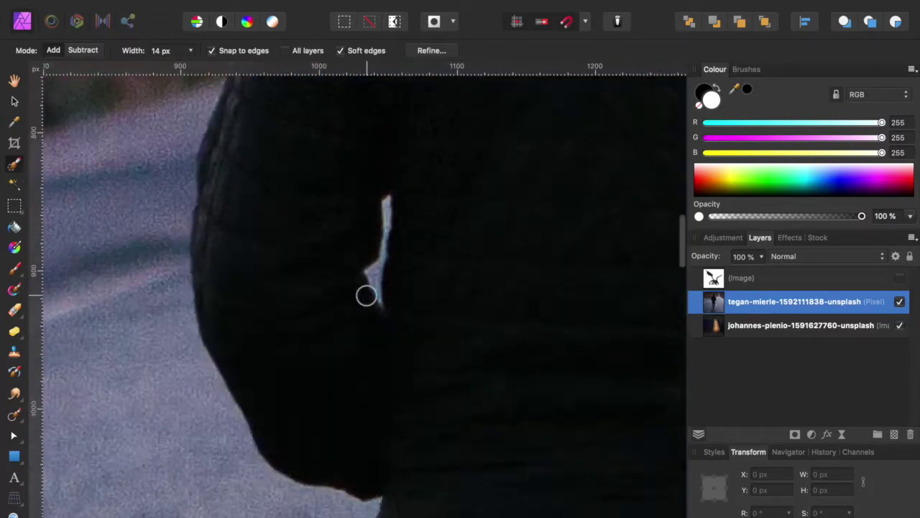
pyautogui.scroll(3, 366, 294)
pyautogui.moveTo(388, 237); pyautogui.dragTo(406, 108)
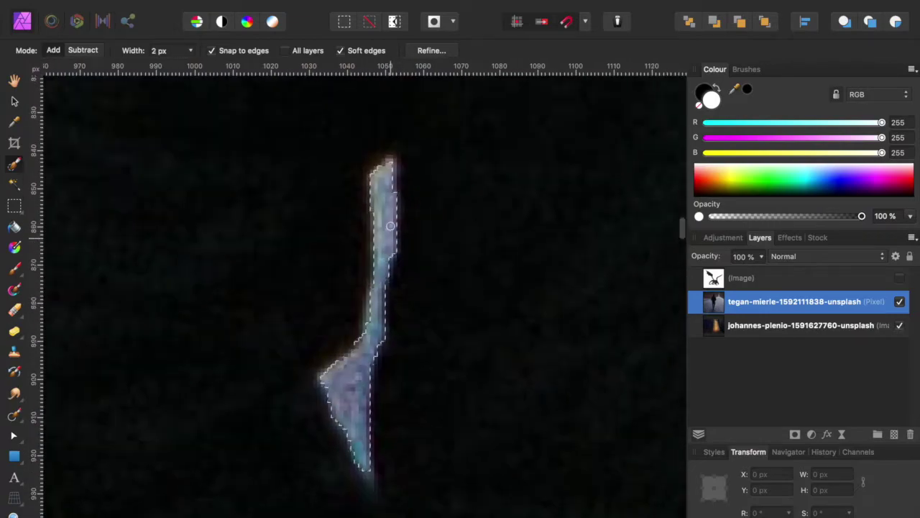
# Copy the selected walker onto a new layer
pyautogui.scroll(-2, 353, 386)
pyautogui.scroll(-3, 353, 386)
pyautogui.scroll(-3, 353, 386)
pyautogui.press('super+j')
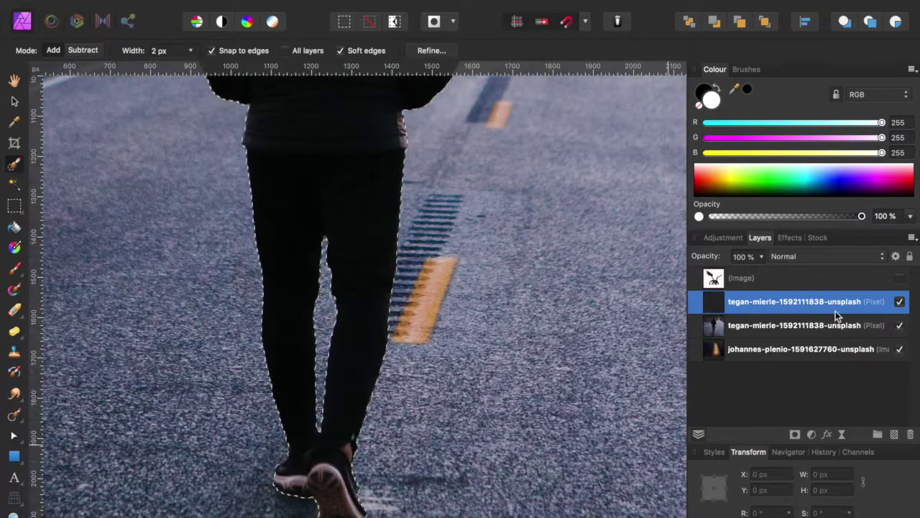
# Hide the road photo layer and undo the walker copy
pyautogui.click(899, 325)
pyautogui.scroll(-3, 381, 305)
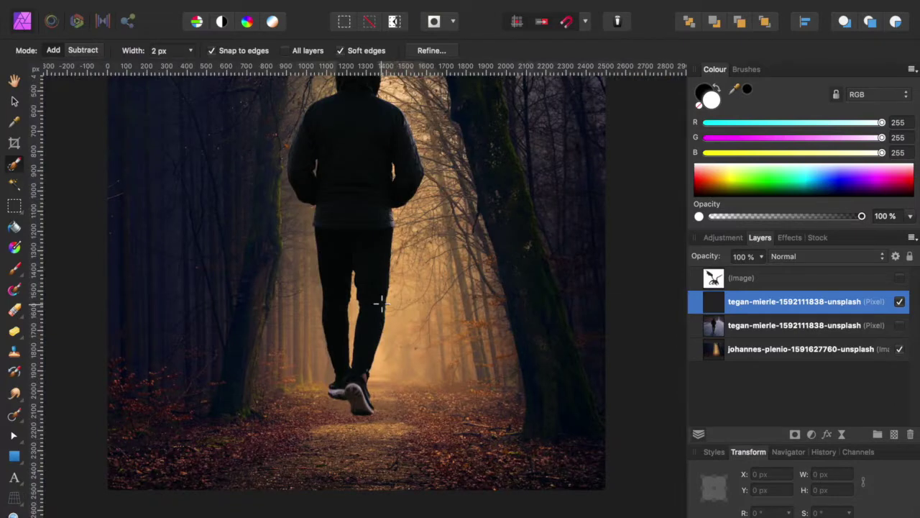
pyautogui.scroll(-2, 381, 305)
pyautogui.press('super+z')
pyautogui.press('super+z')
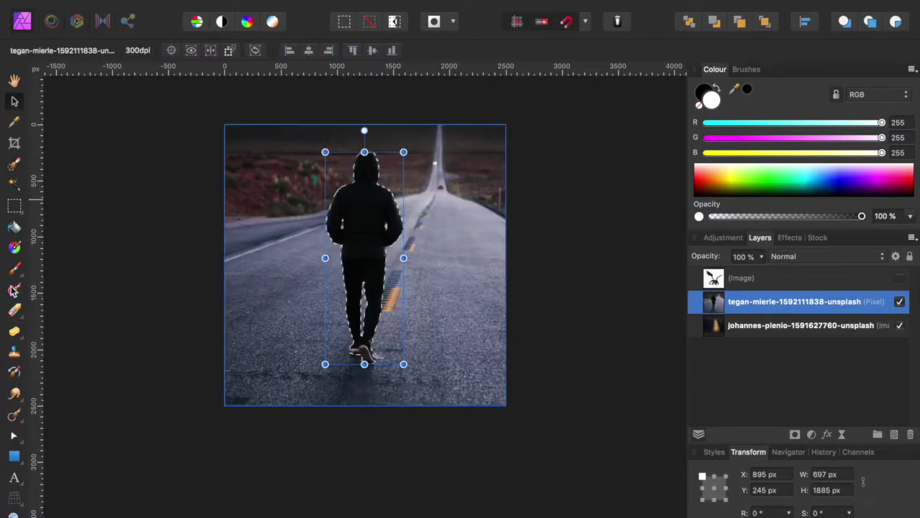
# In Refine Selection, set Border 2%, Smooth 4 px and Feather 2 px
pyautogui.click(13, 289)
pyautogui.click(431, 47)
pyautogui.moveTo(455, 287); pyautogui.dragTo(445, 288)
pyautogui.click(629, 320)
pyautogui.write('4')
pyautogui.press('Tab')
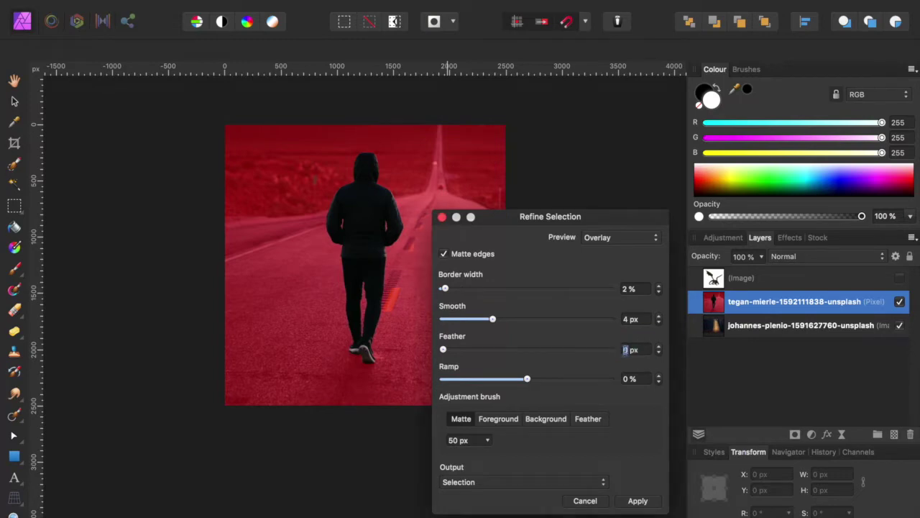
pyautogui.write('2')
pyautogui.press('Tab')
# Brush the matte along the man's arm edges and apply the refined selection
pyautogui.scroll(3, 395, 240)
pyautogui.scroll(3, 339, 199)
pyautogui.moveTo(304, 133); pyautogui.dragTo(307, 232)
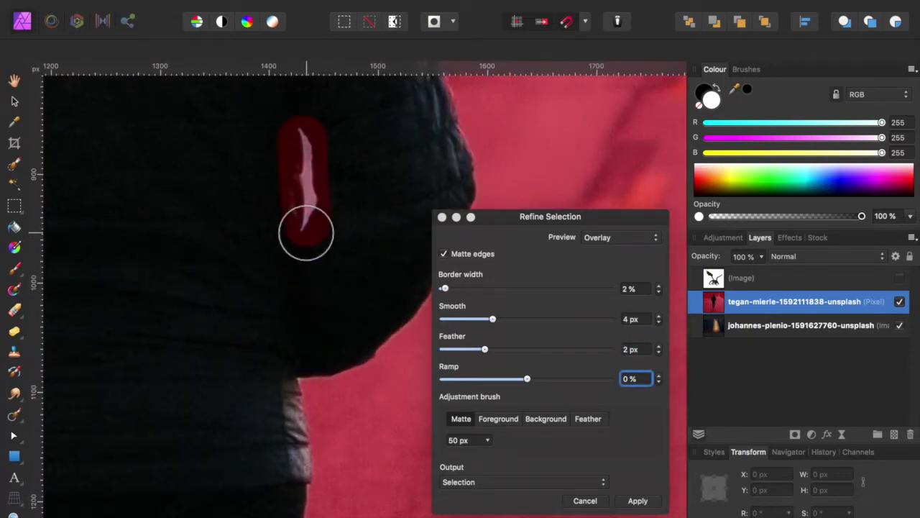
pyautogui.hscroll(-5, 324, 273)
pyautogui.moveTo(184, 230); pyautogui.dragTo(187, 169)
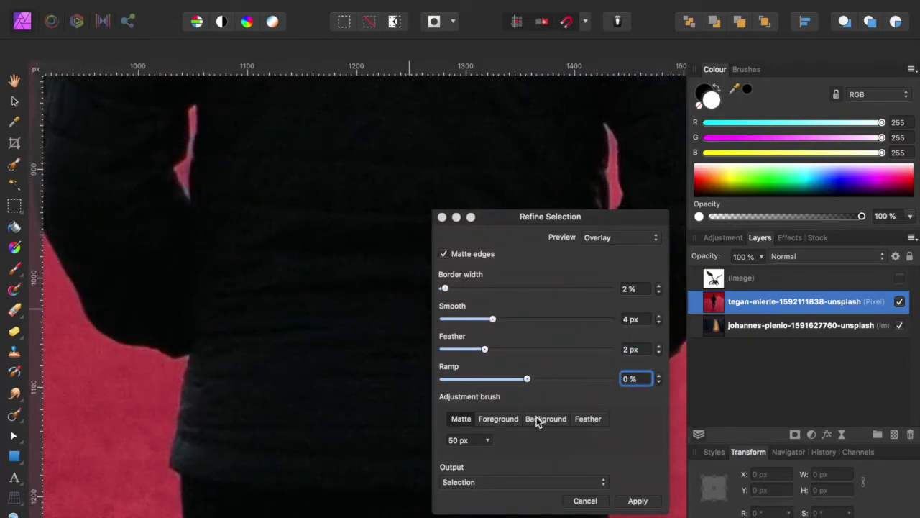
pyautogui.click(535, 420)
pyautogui.scroll(-2, 302, 375)
pyautogui.scroll(-3, 302, 375)
pyautogui.press('Return')
# Copy the refined walker onto a new layer and hide the road photo layer
pyautogui.scroll(-2, 338, 336)
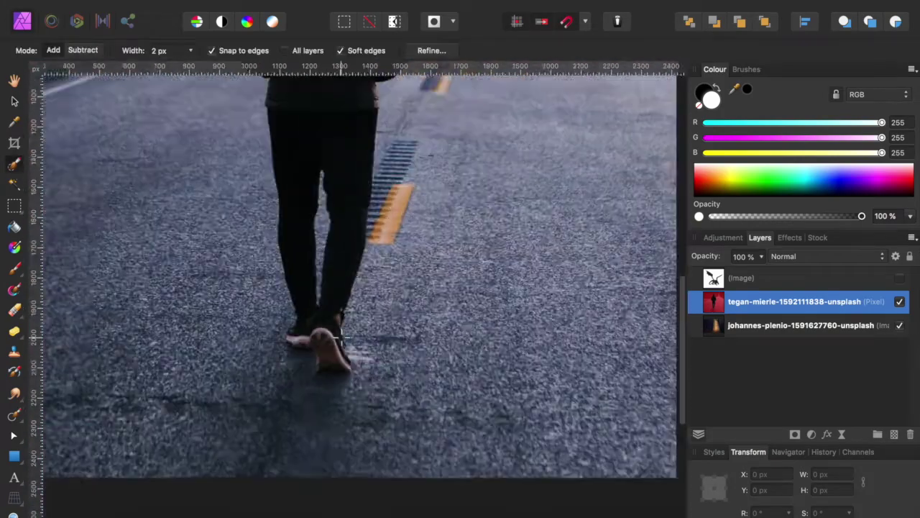
pyautogui.scroll(-5, 338, 336)
pyautogui.hotkey('ctrl', 'j')
pyautogui.click(899, 325)
pyautogui.press('v')
pyautogui.scroll(-3, 279, 259)
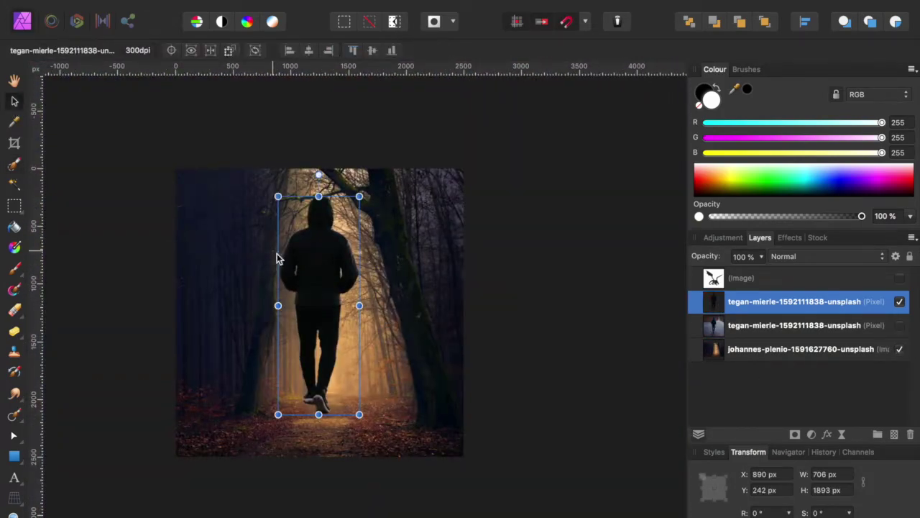
# Scale the walker to about 60% and move him lower-left onto the path
pyautogui.moveTo(278, 196); pyautogui.dragTo(302, 263)
pyautogui.moveTo(338, 323); pyautogui.dragTo(338, 323)
pyautogui.scroll(2, 338, 323)
pyautogui.moveTo(263, 159); pyautogui.dragTo(287, 222)
# Duplicate the walker, flip the copy vertically and move it below his feet
pyautogui.moveTo(307, 283); pyautogui.dragTo(323, 274)
pyautogui.click(335, 0)
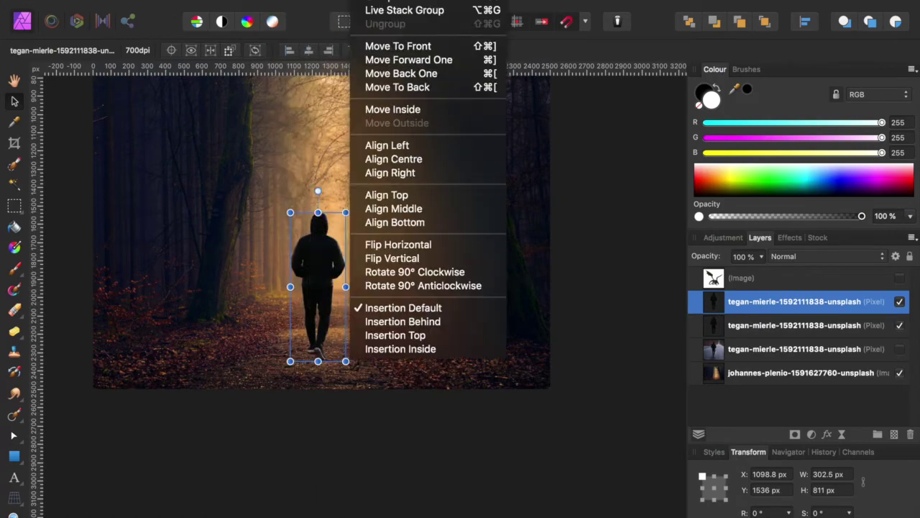
pyautogui.click(394, 258)
pyautogui.moveTo(328, 304); pyautogui.dragTo(327, 459)
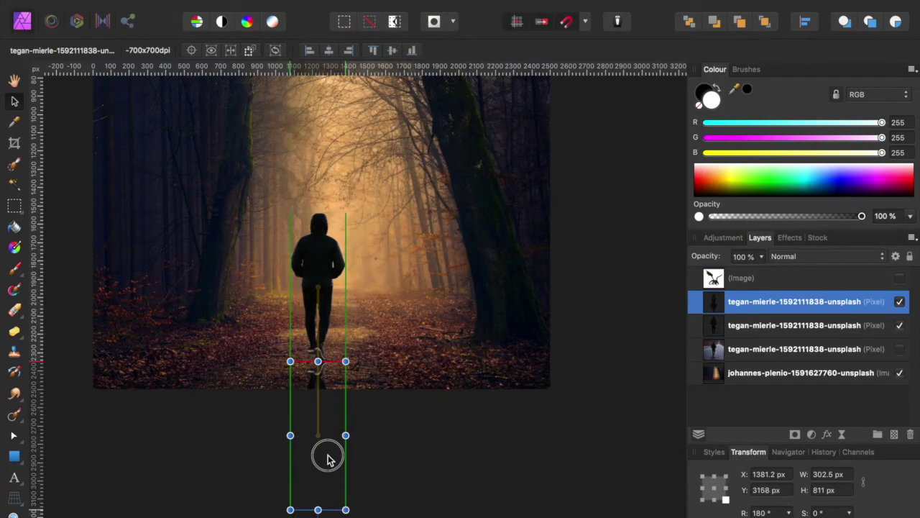
# Give the flipped copy a dark Colour Overlay and 22 px Gaussian Blur layer effects
pyautogui.click(826, 434)
pyautogui.click(425, 445)
pyautogui.click(827, 435)
pyautogui.click(86, 105)
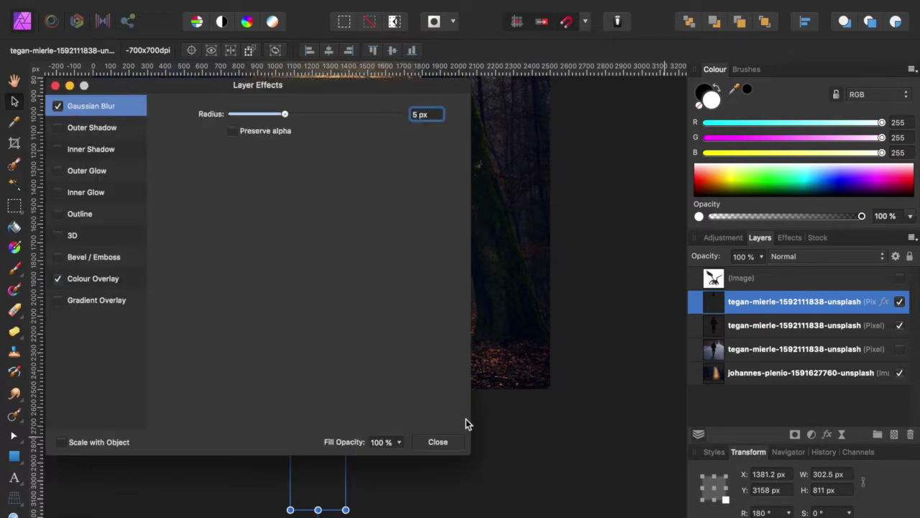
pyautogui.scroll(5, 498, 380)
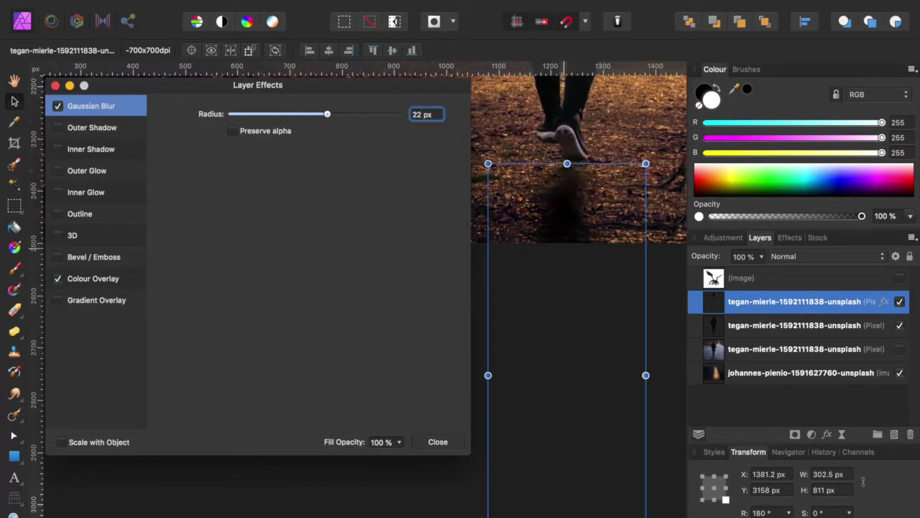
pyautogui.click(438, 444)
pyautogui.scroll(-3, 506, 495)
pyautogui.scroll(-3, 524, 452)
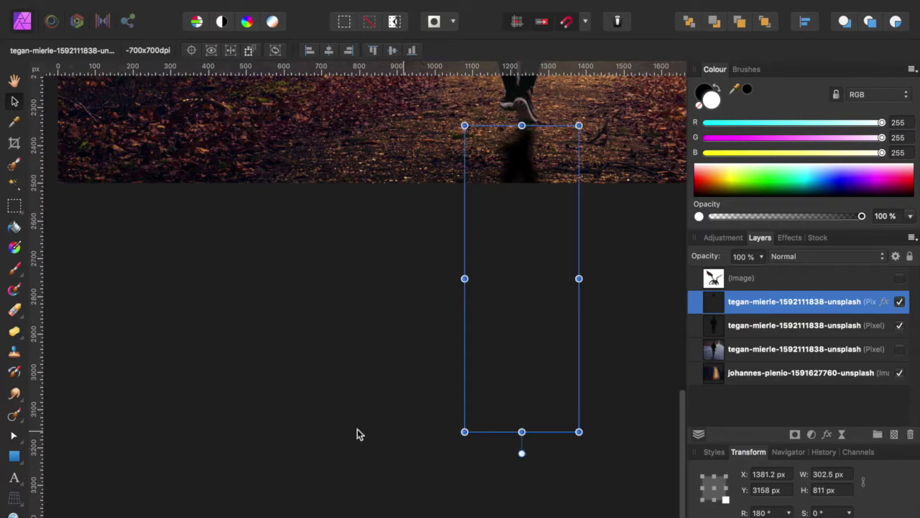
pyautogui.hotkey('shift', 'p')
# Skew the shadow's perspective into a slanted cast shadow and place it beneath the man's layer
pyautogui.moveTo(392, 362)
pyautogui.mouseDown()
pyautogui.moveTo(309, 355)
pyautogui.moveTo(284, 315)
pyautogui.mouseUp()
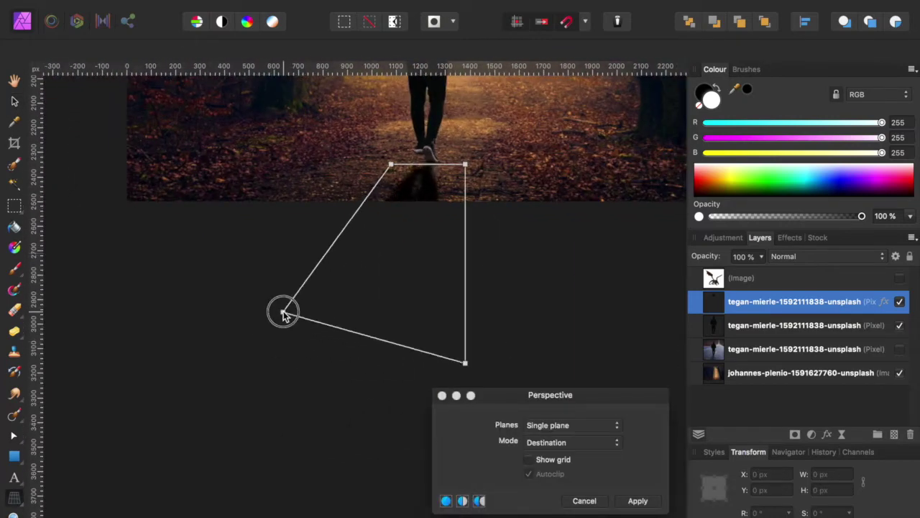
pyautogui.moveTo(465, 364); pyautogui.dragTo(371, 371)
pyautogui.press('v')
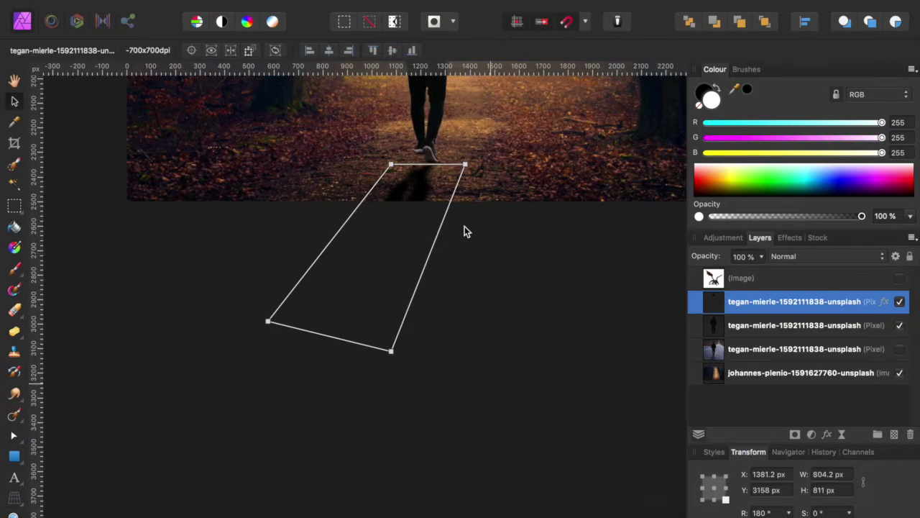
pyautogui.moveTo(451, 231); pyautogui.dragTo(457, 220)
pyautogui.click(741, 302)
pyautogui.moveTo(741, 302); pyautogui.dragTo(740, 327)
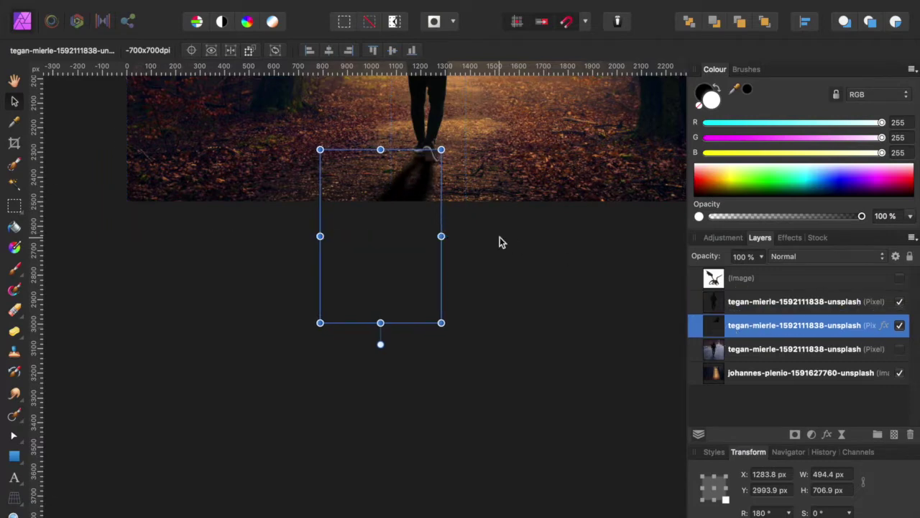
# Widen and slightly rotate the shadow, then add a layer mask to it
pyautogui.moveTo(441, 236); pyautogui.dragTo(444, 240)
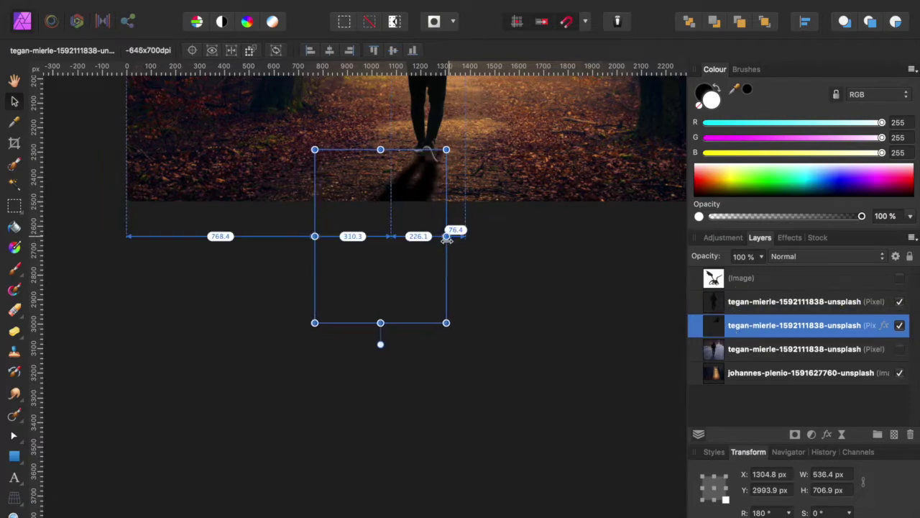
pyautogui.scroll(3, 445, 240)
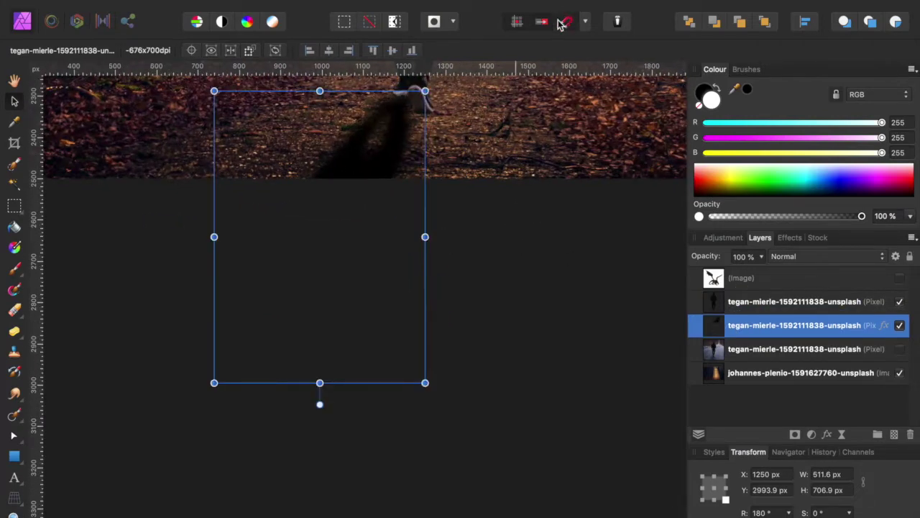
pyautogui.moveTo(425, 236); pyautogui.dragTo(442, 236)
pyautogui.moveTo(326, 404); pyautogui.dragTo(325, 405)
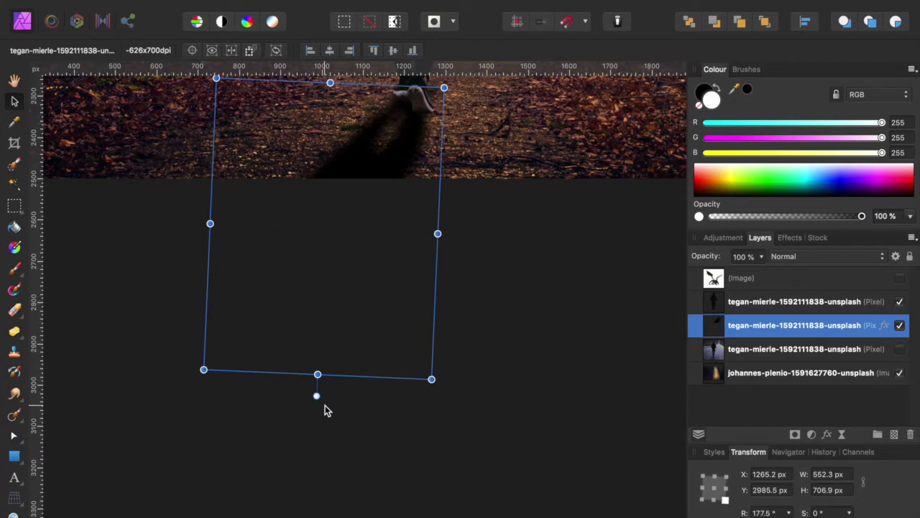
pyautogui.click(795, 435)
# Add a White Balance adjustment (82%, tint 36%) nested inside the figure layer
pyautogui.press('b')
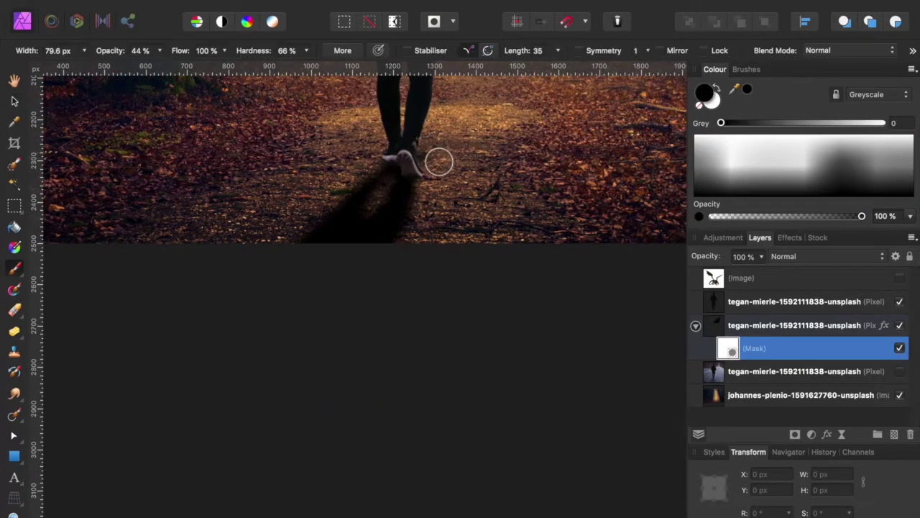
pyautogui.scroll(-5, 416, 158)
pyautogui.scroll(3, 504, 216)
pyautogui.click(795, 302)
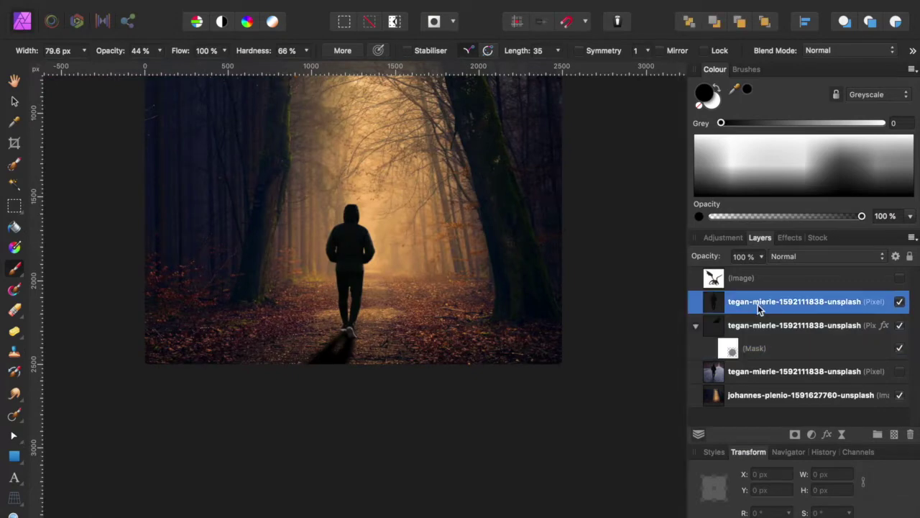
pyautogui.scroll(4, 519, 270)
pyautogui.click(811, 435)
pyautogui.click(813, 455)
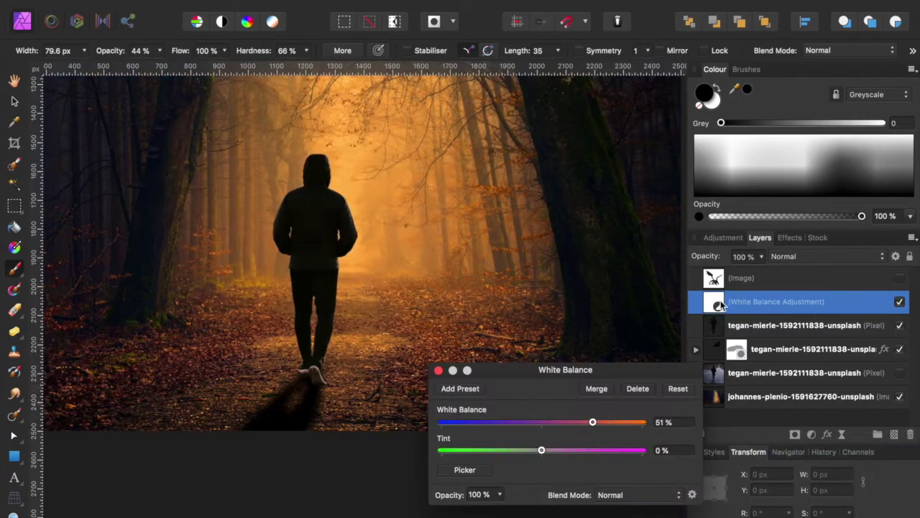
pyautogui.moveTo(723, 305); pyautogui.dragTo(715, 331)
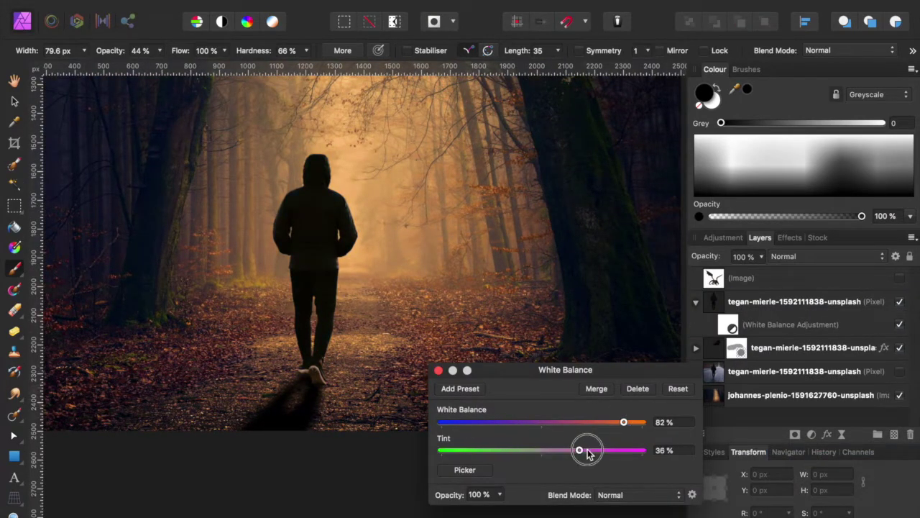
pyautogui.click(438, 371)
# Group the figure and shadow layers and make the dragon layer visible
pyautogui.click(695, 301)
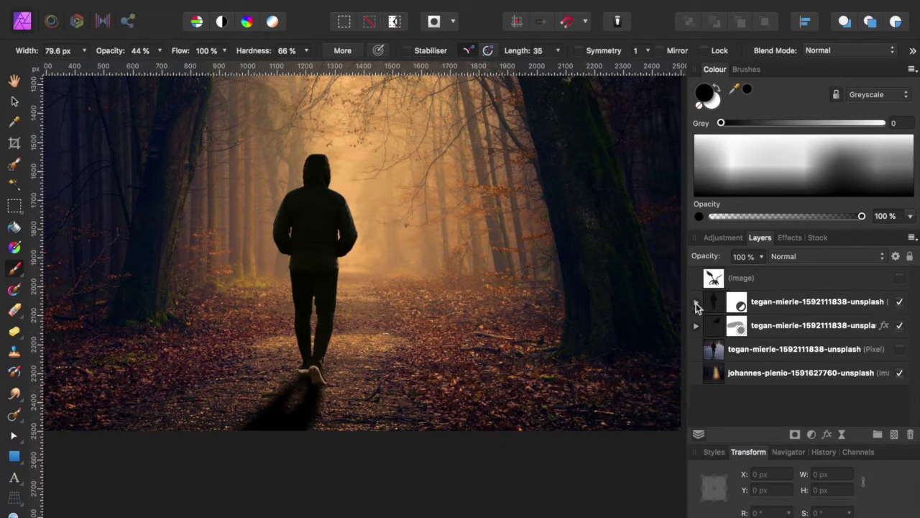
pyautogui.click(741, 301)
pyautogui.keyDown('shift'); pyautogui.click(768, 325); pyautogui.keyUp('shift')
pyautogui.press('super+g')
pyautogui.click(900, 277)
pyautogui.scroll(2, 362, 350)
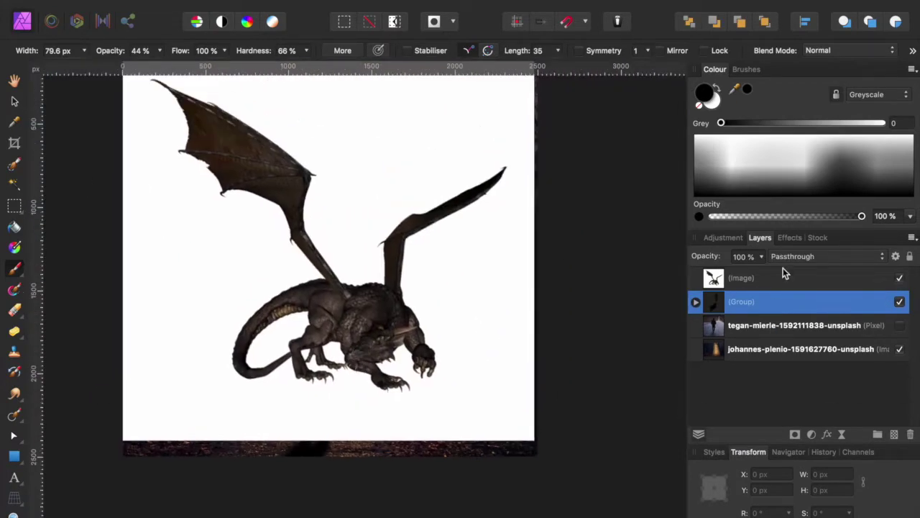
# Rasterise the dragon and Flood Select its white background
pyautogui.press('super+shift+n')
pyautogui.click(15, 185)
pyautogui.click(177, 323)
# Refine the selection with Border 2% and Smooth 3 px, then apply it
pyautogui.click(497, 51)
pyautogui.click(614, 287)
pyautogui.write('2')
pyautogui.press('Tab')
pyautogui.write('3')
pyautogui.press('Tab')
pyautogui.press('Tab')
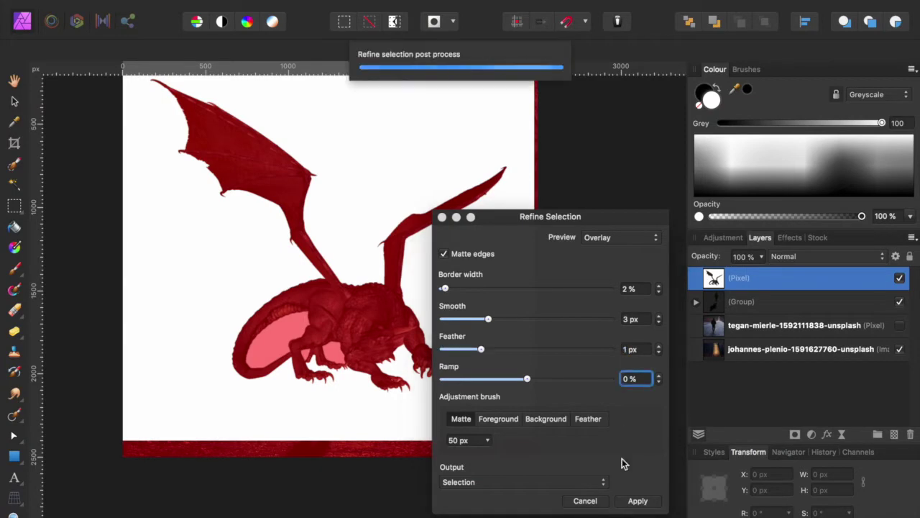
pyautogui.click(633, 500)
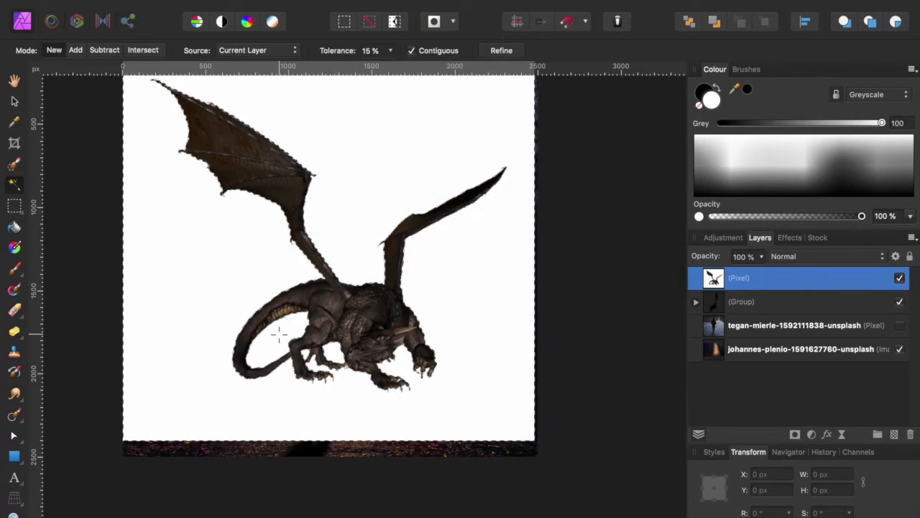
# Delete the white background and clear the selection
pyautogui.press('Delete')
pyautogui.hotkey('ctrl', 'd')
pyautogui.press('e')
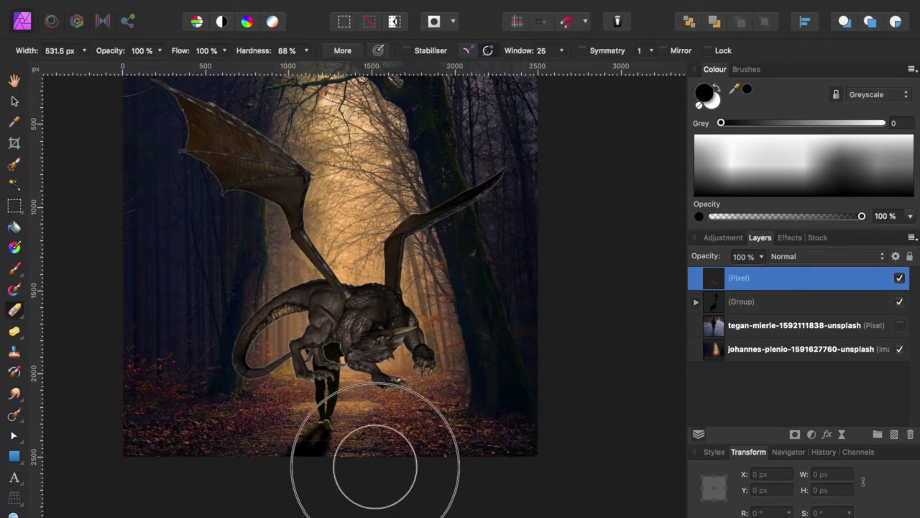
pyautogui.scroll(3, 374, 466)
# Shrink the dragon, move it lower-left and send it behind the figure group
pyautogui.press('x')
pyautogui.press('v')
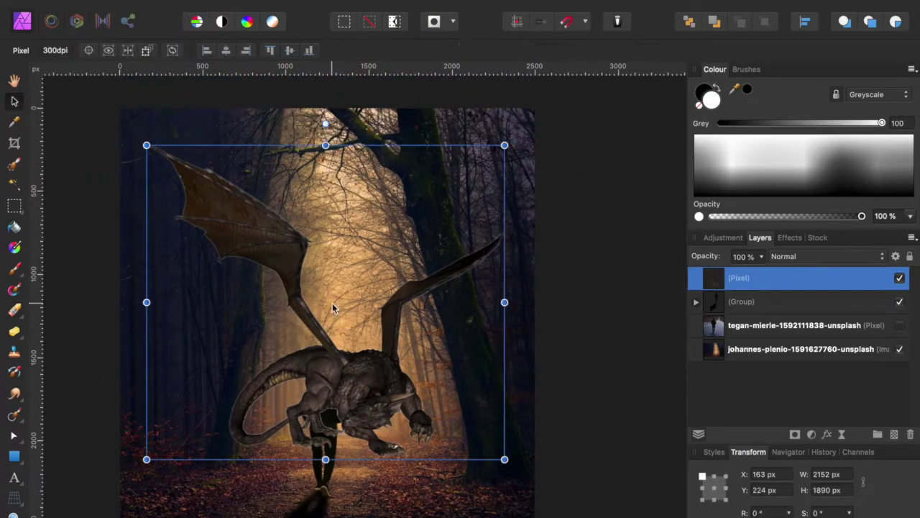
pyautogui.moveTo(143, 142); pyautogui.dragTo(319, 293)
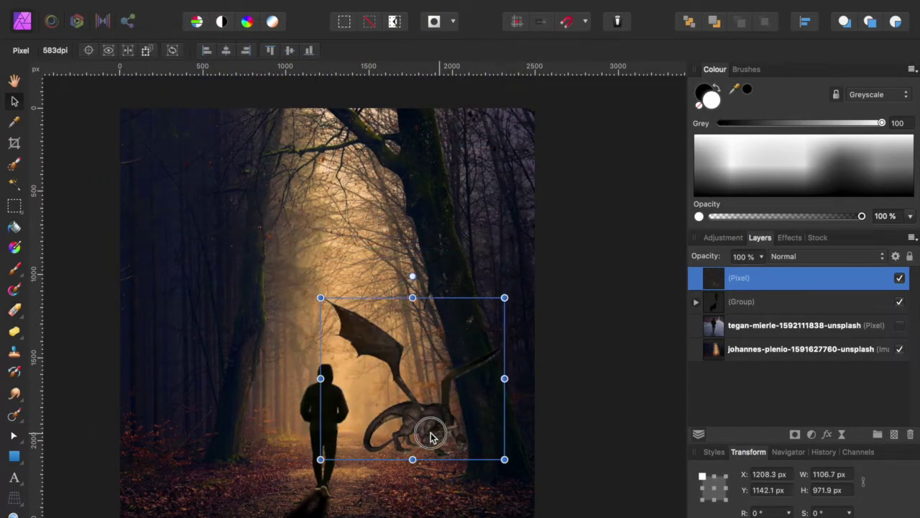
pyautogui.moveTo(432, 434); pyautogui.dragTo(382, 435)
pyautogui.hotkey('ctrl', '[')
# Shrink the dragon to 665×584 px, rotate it 14.1° and raise it toward the tree fork
pyautogui.scroll(3, 405, 425)
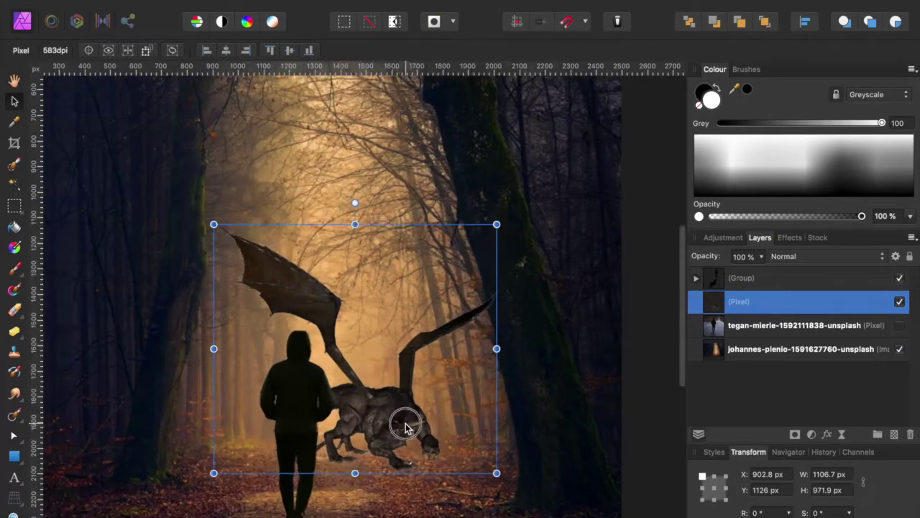
pyautogui.scroll(-4, 376, 413)
pyautogui.scroll(2, 379, 365)
pyautogui.moveTo(468, 401); pyautogui.dragTo(436, 370)
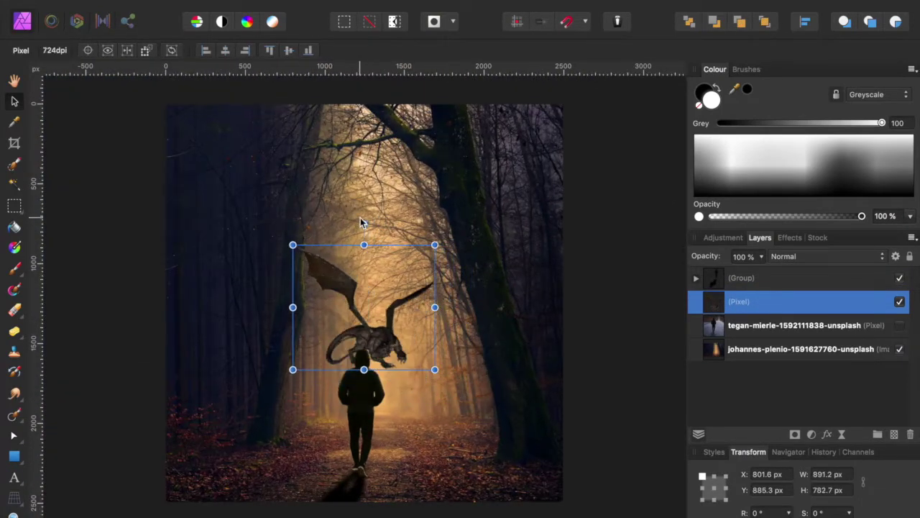
pyautogui.moveTo(365, 225); pyautogui.dragTo(343, 230)
pyautogui.moveTo(367, 323); pyautogui.dragTo(374, 237)
pyautogui.moveTo(308, 360); pyautogui.dragTo(335, 276)
# Duplicate the dragon layer and open Layer Effects on the lower copy
pyautogui.hotkey('ctrl', 'j')
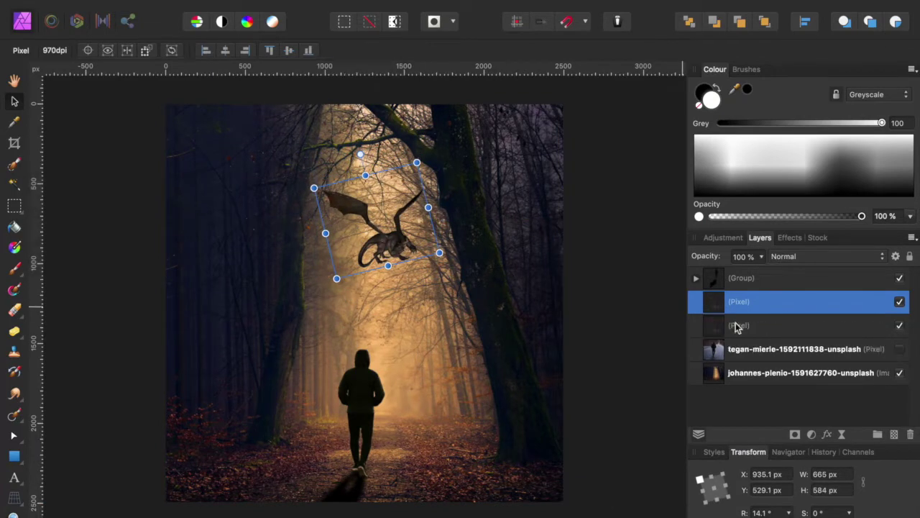
pyautogui.click(762, 334)
pyautogui.click(827, 434)
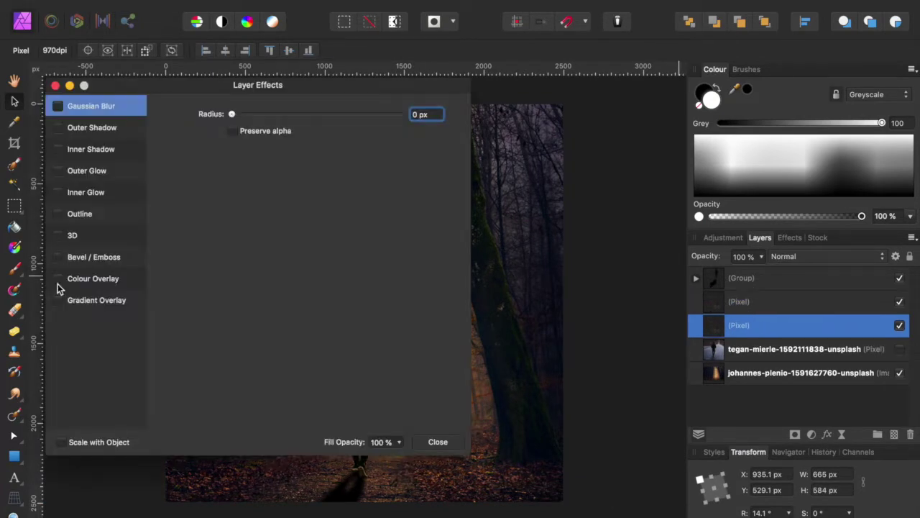
# Blur the dragon copy 11 px, flip it vertically and drag it onto the path below the figure
pyautogui.click(58, 278)
pyautogui.click(77, 107)
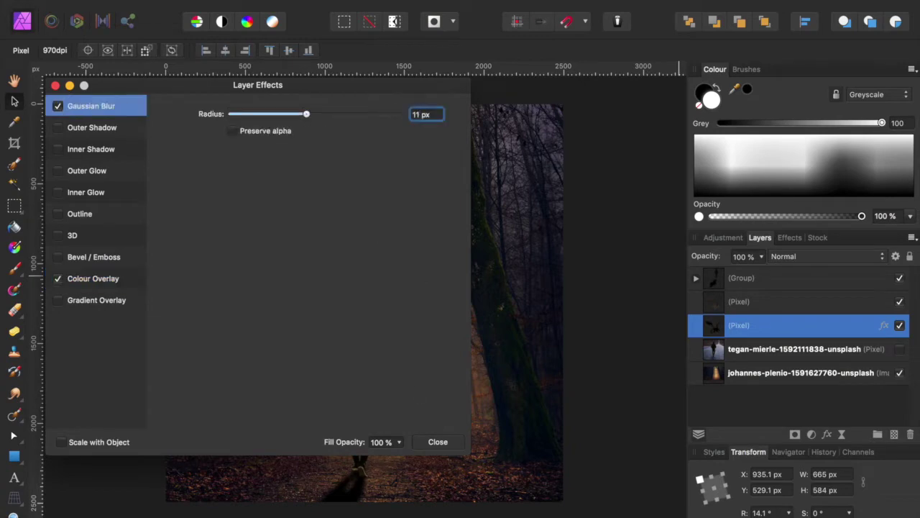
pyautogui.hscroll(-5, 515, 301)
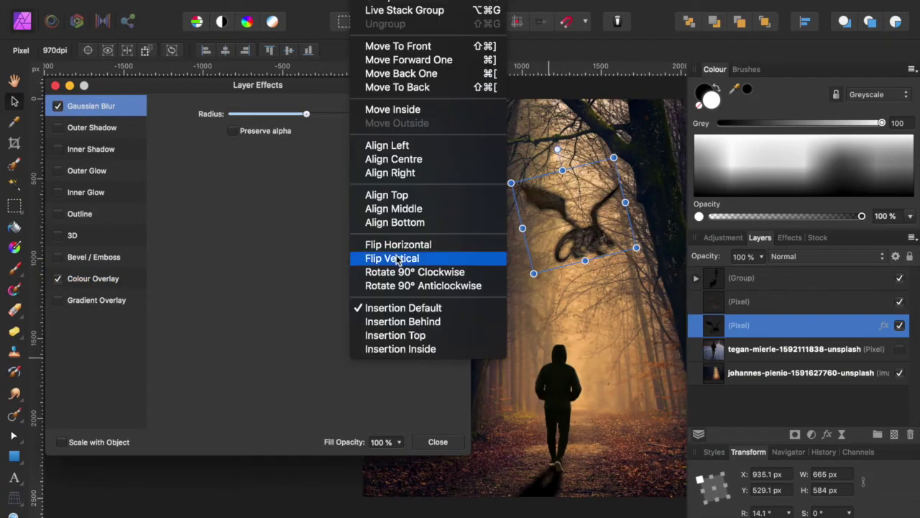
pyautogui.click(352, 259)
pyautogui.moveTo(590, 189); pyautogui.dragTo(586, 406)
pyautogui.click(424, 444)
# Rasterise the dragon shadow layer and squash it flat along the path
pyautogui.rightClick(339, 381)
pyautogui.click(339, 385)
pyautogui.click(541, 282)
pyautogui.moveTo(561, 478); pyautogui.dragTo(560, 410)
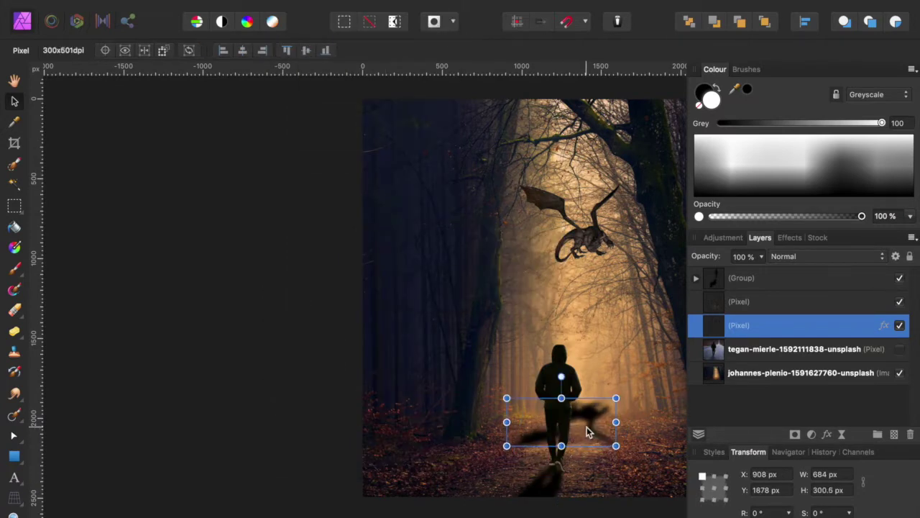
pyautogui.click(745, 303)
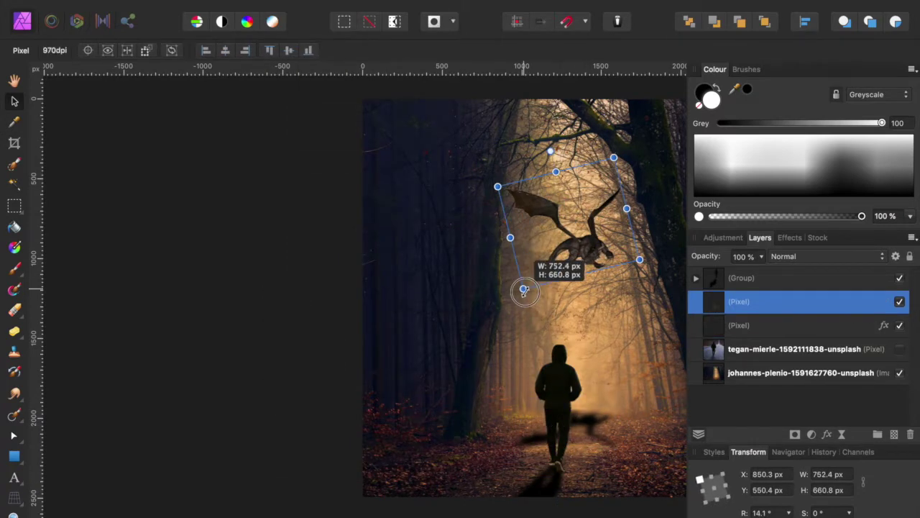
# Blur the flying dragon 11 px at 88% opacity and fade its ground shadow to 66% opacity
pyautogui.click(827, 434)
pyautogui.moveTo(232, 113); pyautogui.dragTo(308, 114)
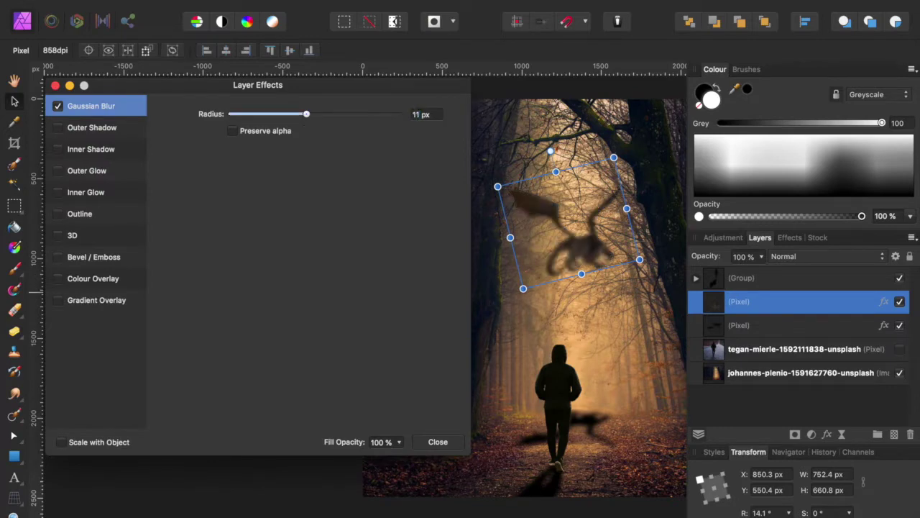
pyautogui.press('Return')
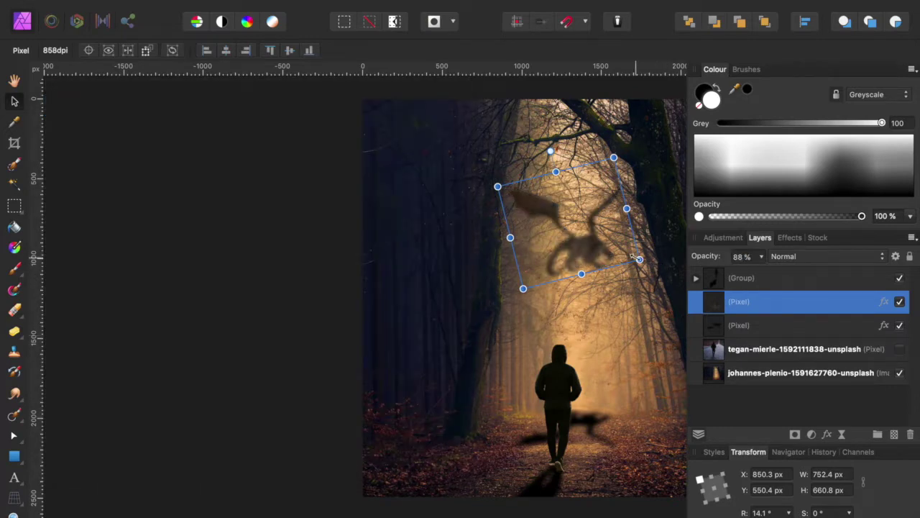
pyautogui.click(622, 434)
pyautogui.click(741, 257)
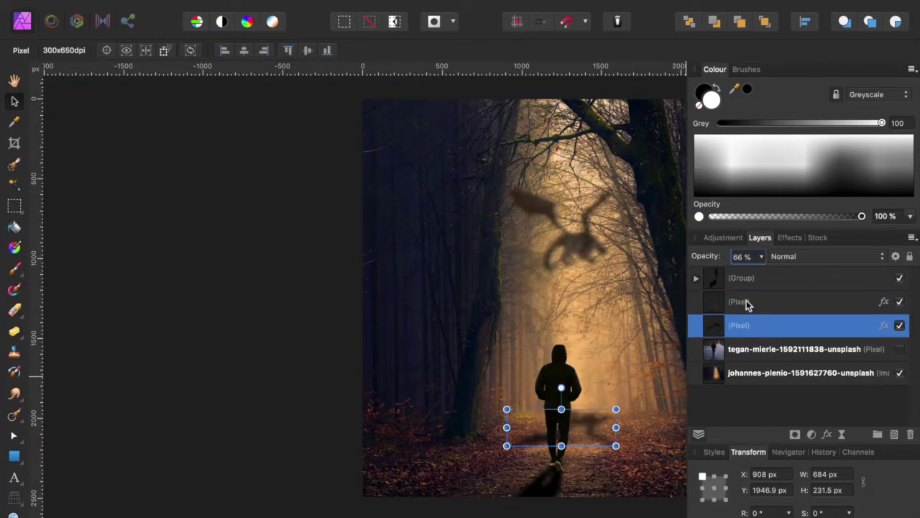
pyautogui.hotkey('ctrl', '0')
pyautogui.click(313, 366)
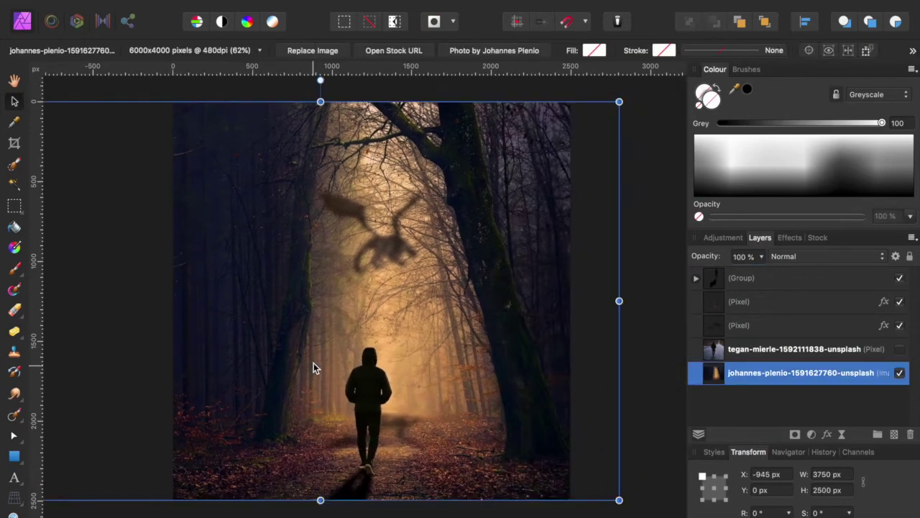
# Move the figure layer's White Balance adjustment onto the flying dragon layer
pyautogui.click(635, 338)
pyautogui.click(696, 278)
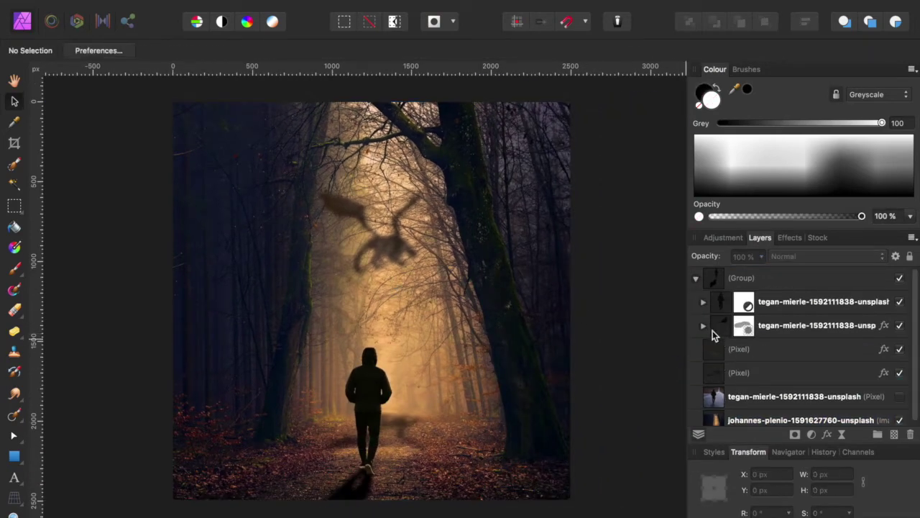
pyautogui.click(704, 303)
pyautogui.click(705, 303)
pyautogui.click(739, 350)
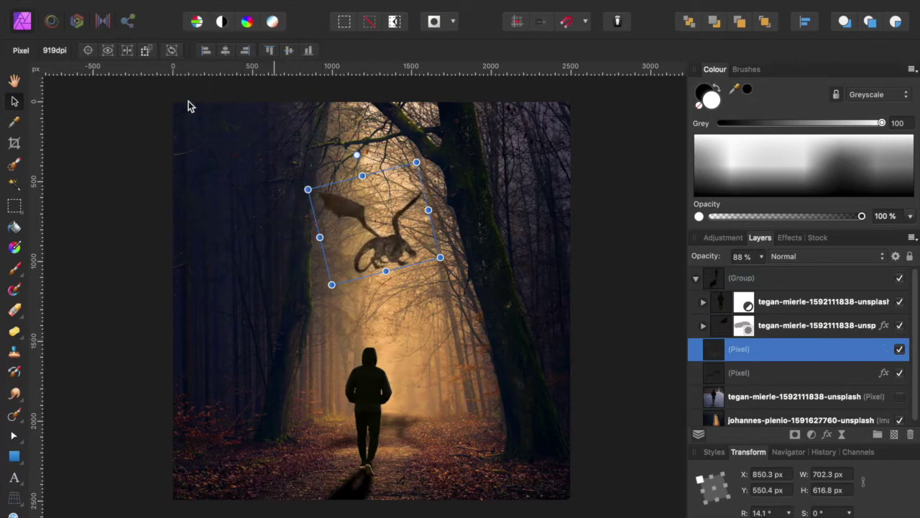
pyautogui.click(704, 302)
pyautogui.moveTo(733, 324); pyautogui.dragTo(725, 377)
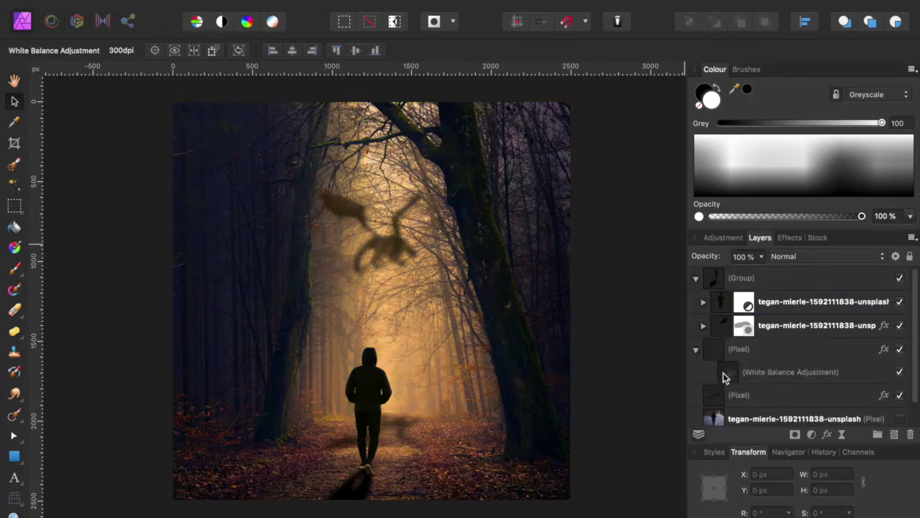
# Set the flying dragon layer's blend mode to Hard Light and close its layer effects
pyautogui.click(738, 353)
pyautogui.click(785, 258)
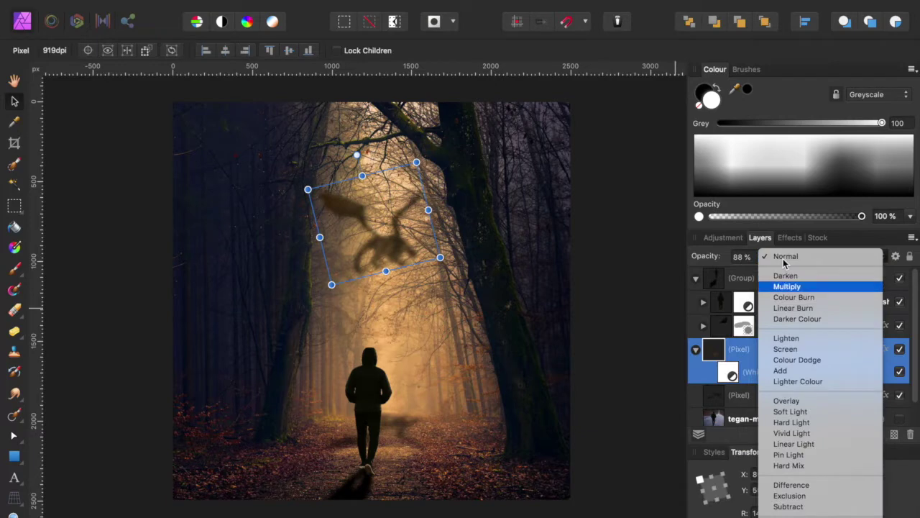
pyautogui.press('Down')
pyautogui.press('Down')
pyautogui.press('Down')
pyautogui.press('Down')
pyautogui.press('Down')
pyautogui.press('Down')
pyautogui.press('Down')
pyautogui.press('Down')
pyautogui.press('Down')
pyautogui.press('Down')
pyautogui.press('Down')
pyautogui.press('Down')
pyautogui.press('Down')
pyautogui.press('Down')
pyautogui.press('Down')
pyautogui.press('Down')
pyautogui.press('Down')
pyautogui.press('Down')
pyautogui.press('Down')
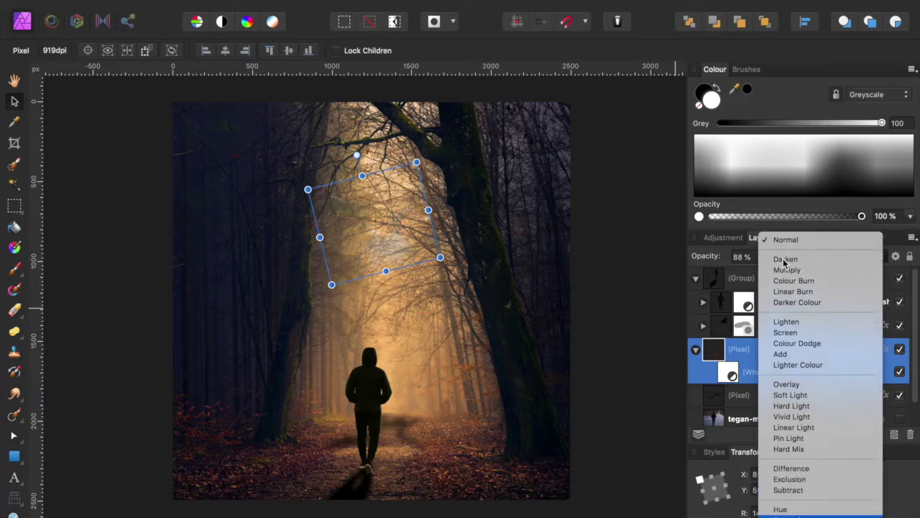
pyautogui.press('Up')
pyautogui.press('Up')
pyautogui.press('Up')
pyautogui.press('Up')
pyautogui.press('Up')
pyautogui.press('Return')
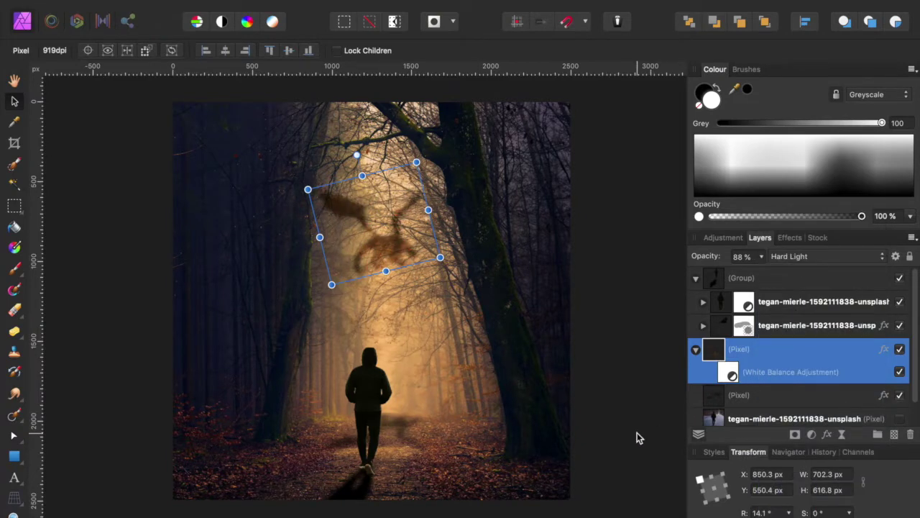
pyautogui.click(883, 349)
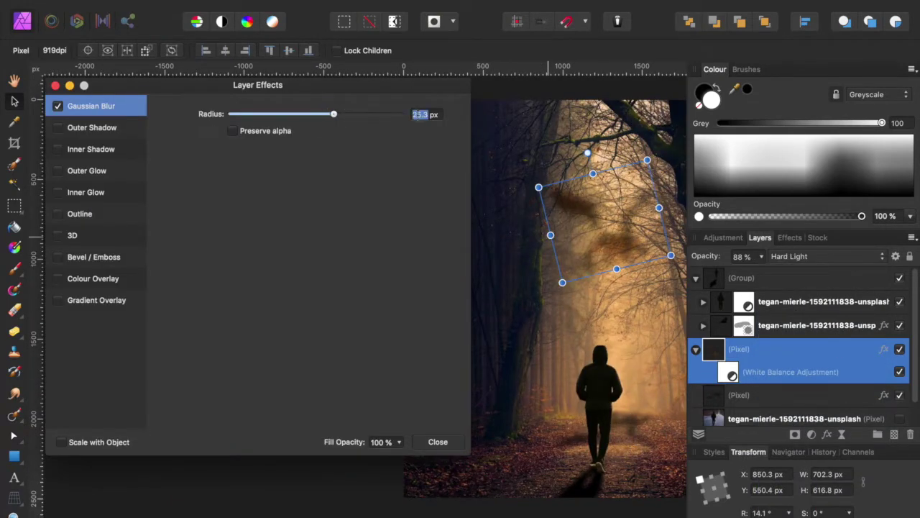
pyautogui.click(437, 441)
pyautogui.click(695, 278)
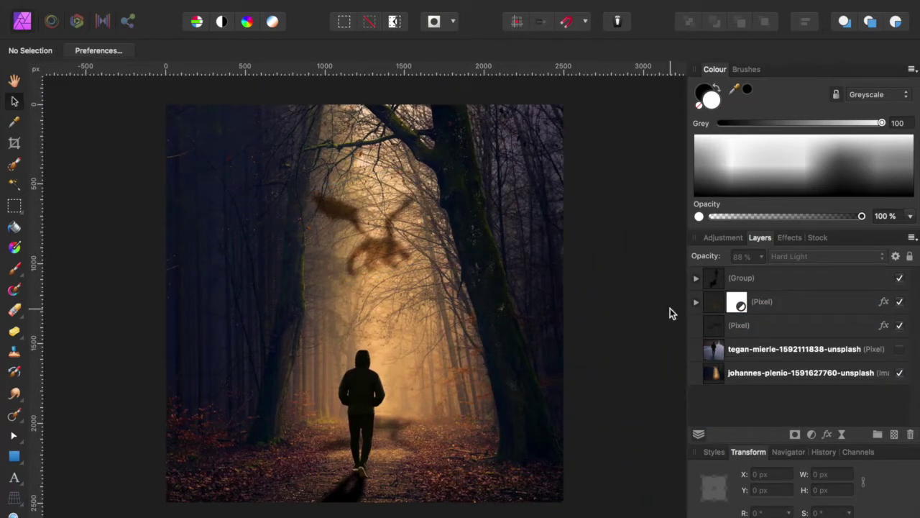
# Draw a tall left-edge rectangle with a left-to-right linear gradient in Multiply mode
pyautogui.click(15, 456)
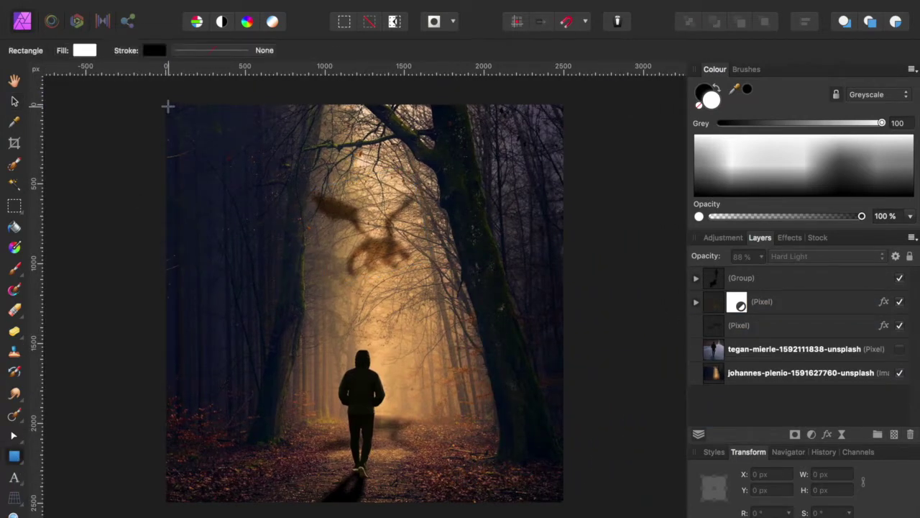
pyautogui.moveTo(166, 105); pyautogui.dragTo(333, 495)
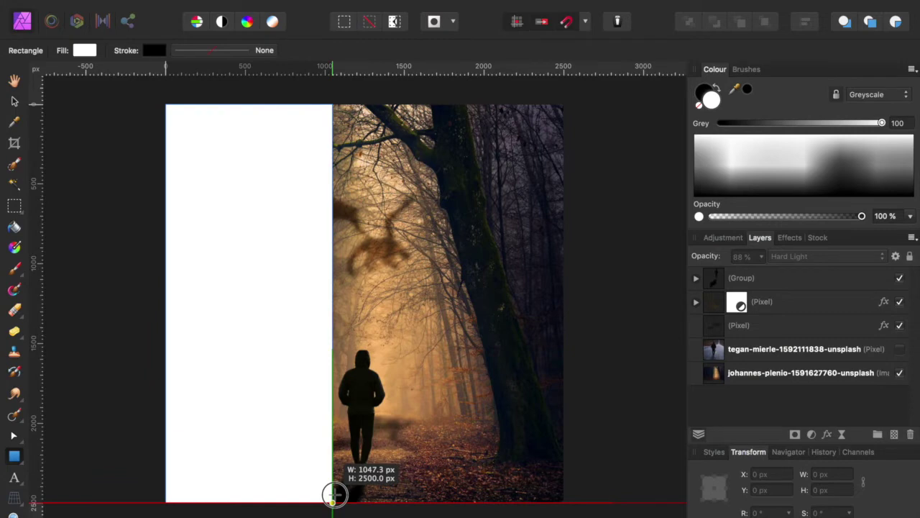
pyautogui.press('g')
pyautogui.moveTo(166, 304); pyautogui.dragTo(333, 303)
pyautogui.click(261, 51)
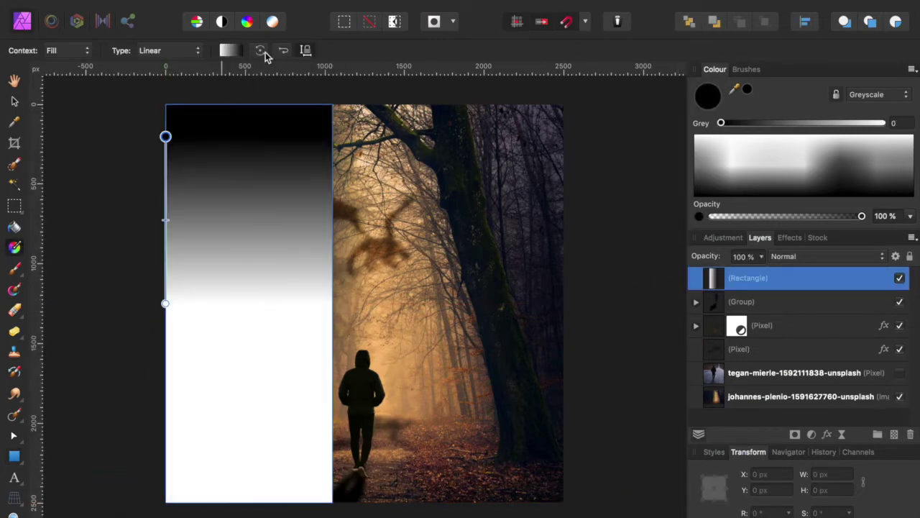
pyautogui.click(804, 257)
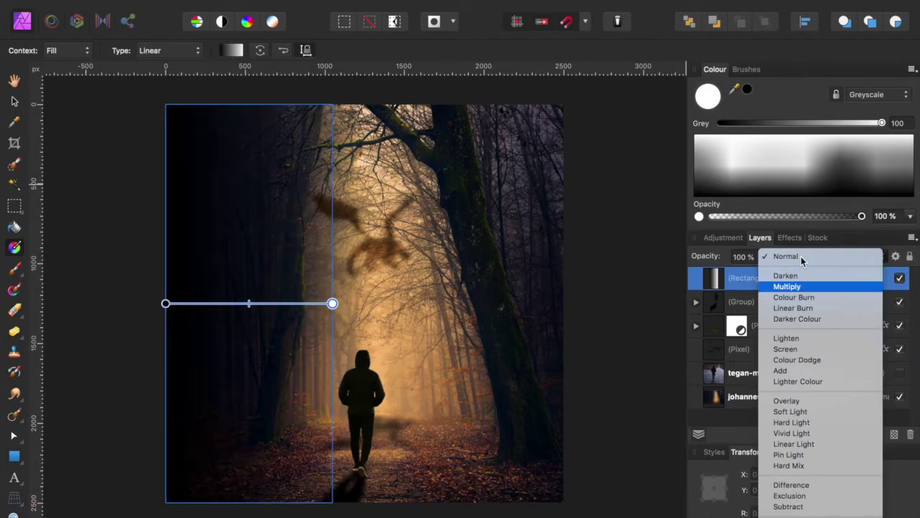
pyautogui.press('Return')
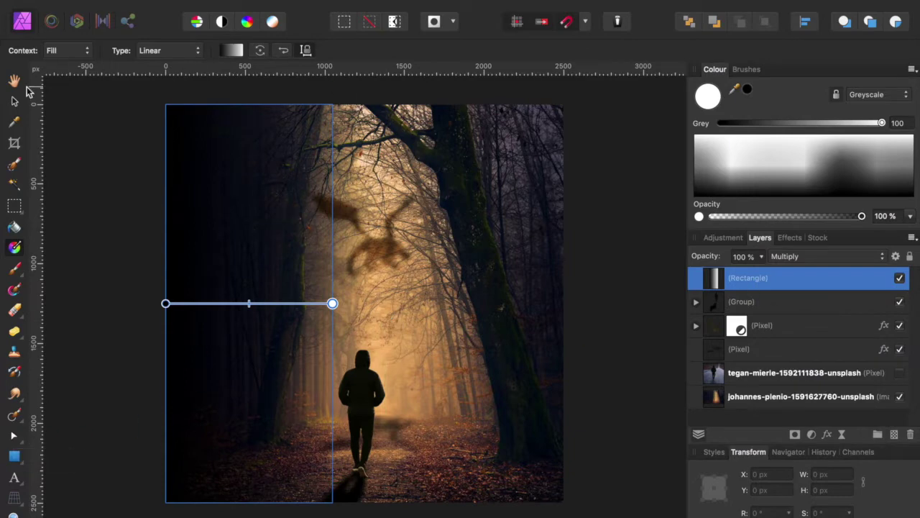
# Convert the rectangle to curves and bend its right edge into an arc
pyautogui.press('v')
pyautogui.click(730, 50)
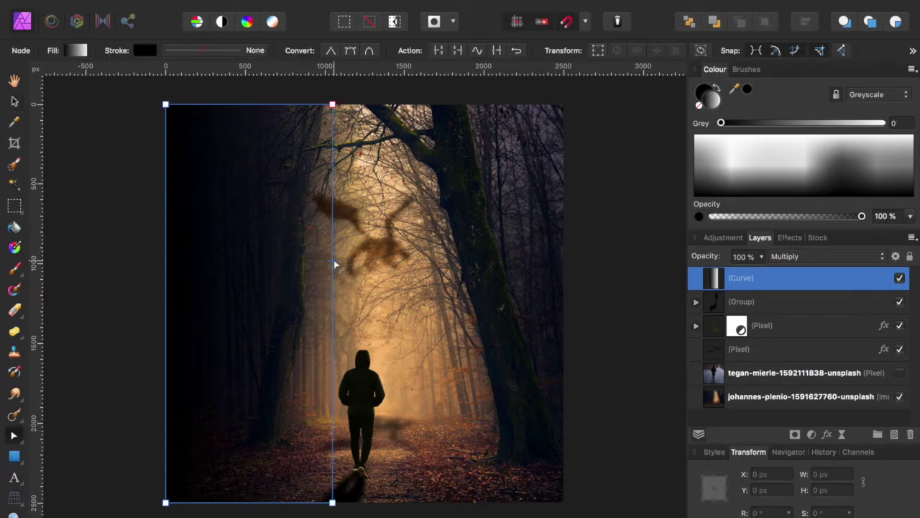
pyautogui.moveTo(333, 283); pyautogui.dragTo(287, 308)
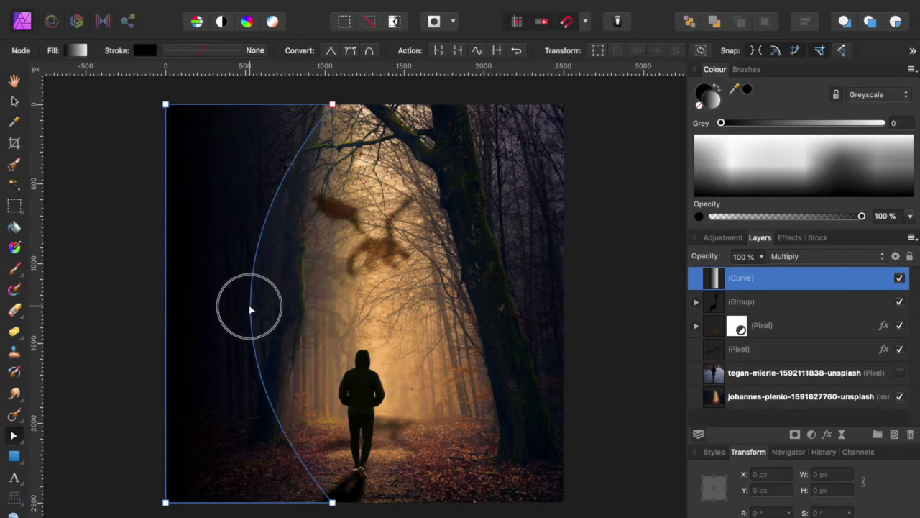
pyautogui.moveTo(338, 503); pyautogui.dragTo(360, 502)
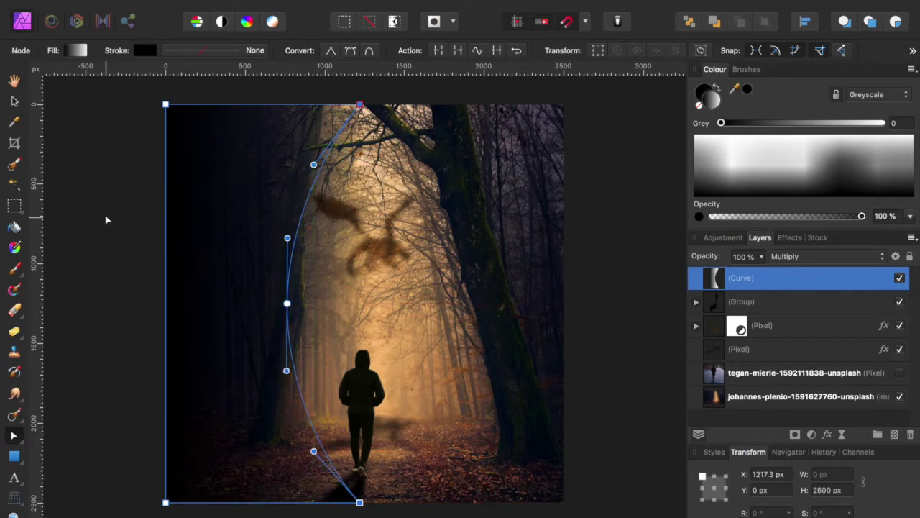
pyautogui.press('v')
pyautogui.click(154, 312)
# Duplicate the curved shape, flip it horizontally and move it to the right edge
pyautogui.click(743, 281)
pyautogui.hotkey('ctrl', 'j')
pyautogui.rightClick(424, 245)
pyautogui.click(452, 242)
pyautogui.moveTo(268, 274); pyautogui.dragTo(473, 273)
pyautogui.click(650, 313)
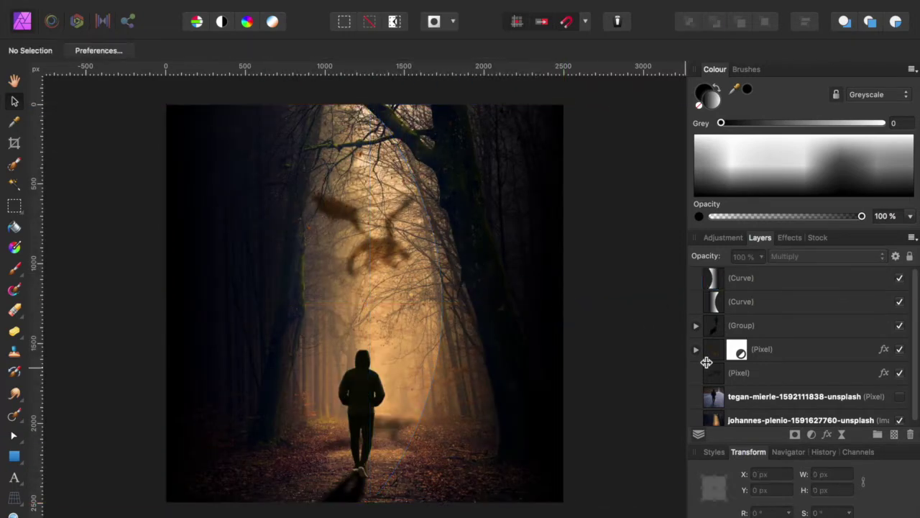
# Redraw the duplicate's gradient so it darkens the outer right side
pyautogui.click(740, 302)
pyautogui.click(15, 248)
pyautogui.moveTo(165, 303)
pyautogui.mouseDown()
pyautogui.moveTo(333, 303)
pyautogui.moveTo(298, 303)
pyautogui.mouseUp()
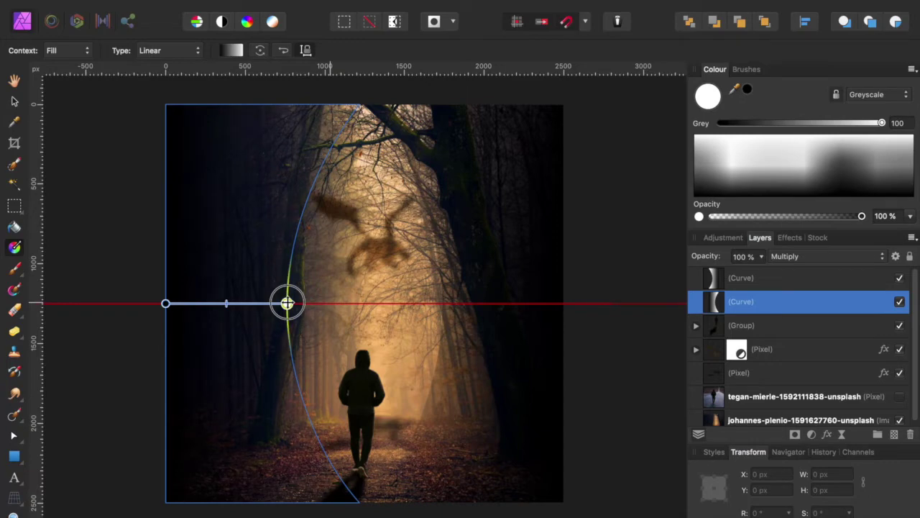
pyautogui.hotkey('alt', ']')
# Delete both curved edge shapes and draw a rectangle covering the whole canvas
pyautogui.keyDown('shift'); pyautogui.click(760, 301); pyautogui.keyUp('shift')
pyautogui.press('Delete')
pyautogui.click(14, 455)
pyautogui.moveTo(166, 105); pyautogui.dragTo(564, 502)
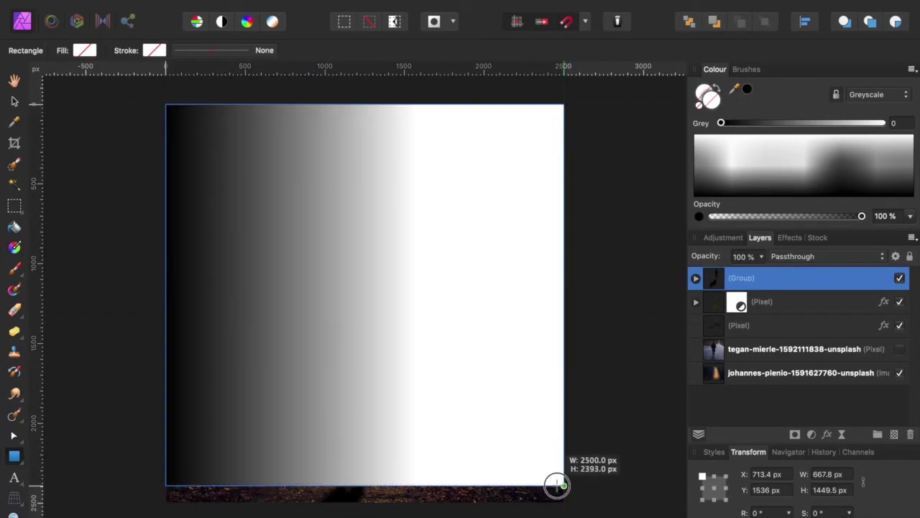
# Fill the rectangle with a centred, reversed radial gradient in Multiply blend mode
pyautogui.click(86, 49)
pyautogui.click(147, 150)
pyautogui.click(147, 173)
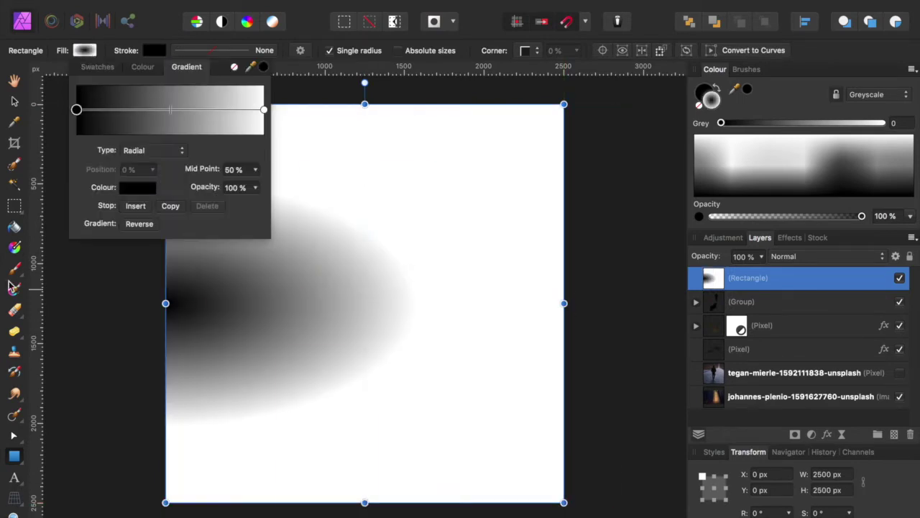
pyautogui.press('g')
pyautogui.moveTo(164, 302); pyautogui.dragTo(366, 302)
pyautogui.moveTo(616, 302); pyautogui.dragTo(366, 104)
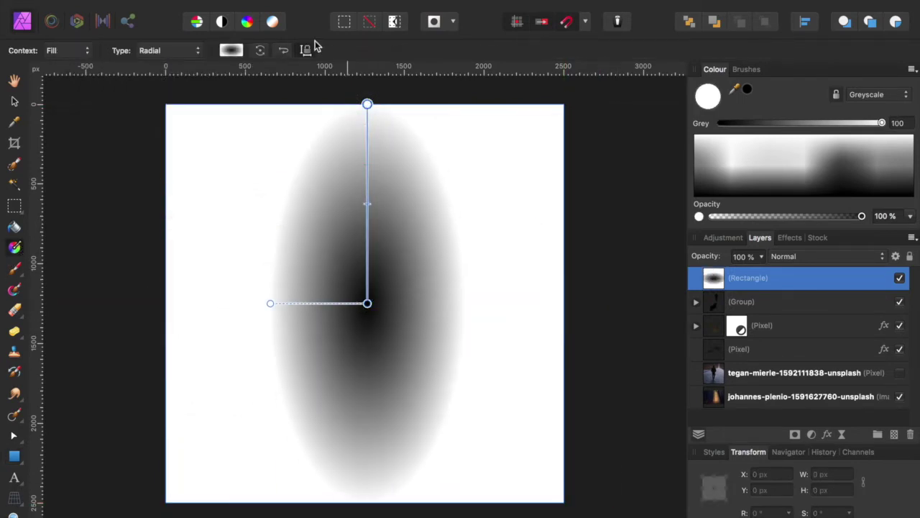
pyautogui.click(283, 50)
pyautogui.click(811, 256)
pyautogui.click(791, 286)
# Reshape the radial gradient's ellipse so the vignette darkens the edges evenly
pyautogui.moveTo(269, 302); pyautogui.dragTo(208, 303)
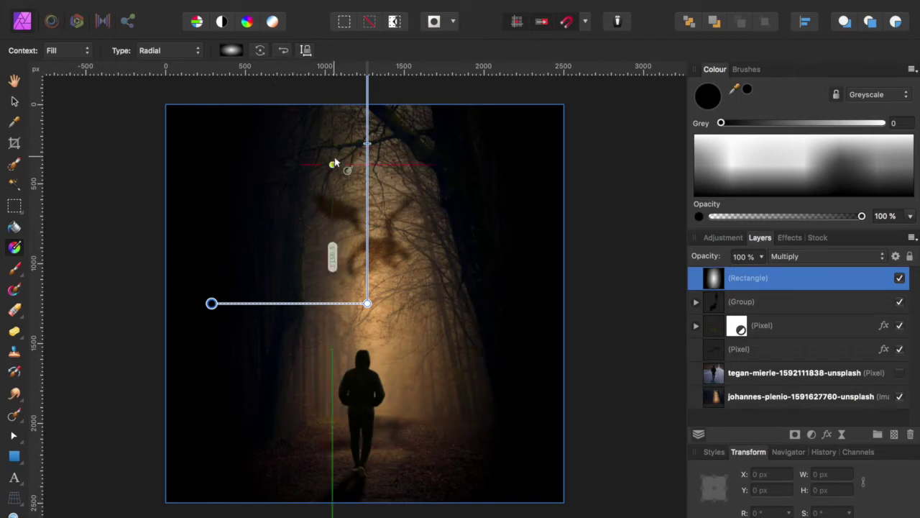
pyautogui.scroll(-5, 338, 215)
pyautogui.scroll(-2, 357, 98)
pyautogui.scroll(5, 384, 202)
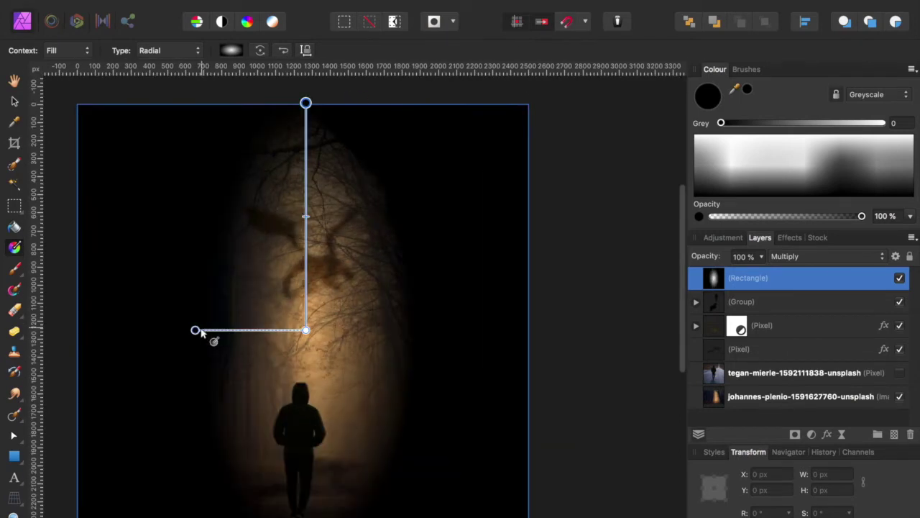
pyautogui.moveTo(195, 329); pyautogui.dragTo(142, 329)
pyautogui.scroll(3, 295, 216)
pyautogui.moveTo(294, 214)
pyautogui.mouseDown()
pyautogui.moveTo(295, 112)
pyautogui.moveTo(295, 140)
pyautogui.mouseUp()
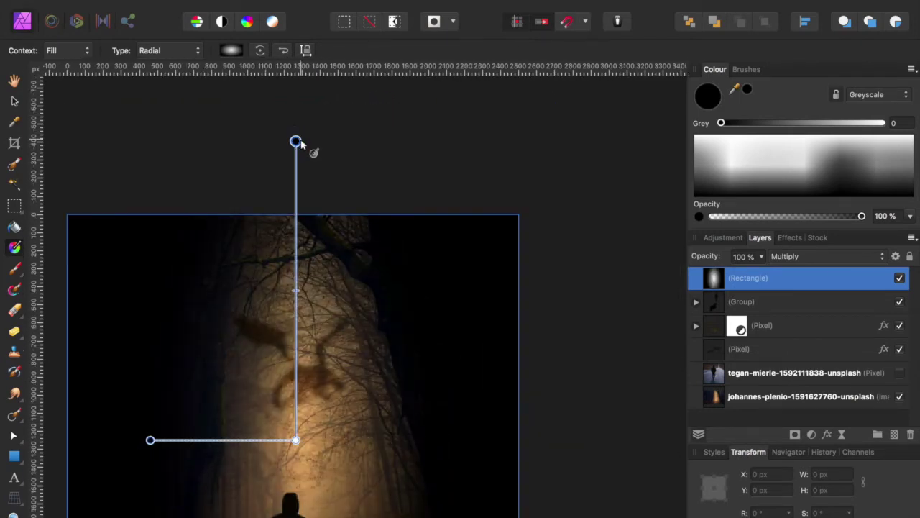
pyautogui.press('v')
pyautogui.press('g')
pyautogui.scroll(-1, 303, 138)
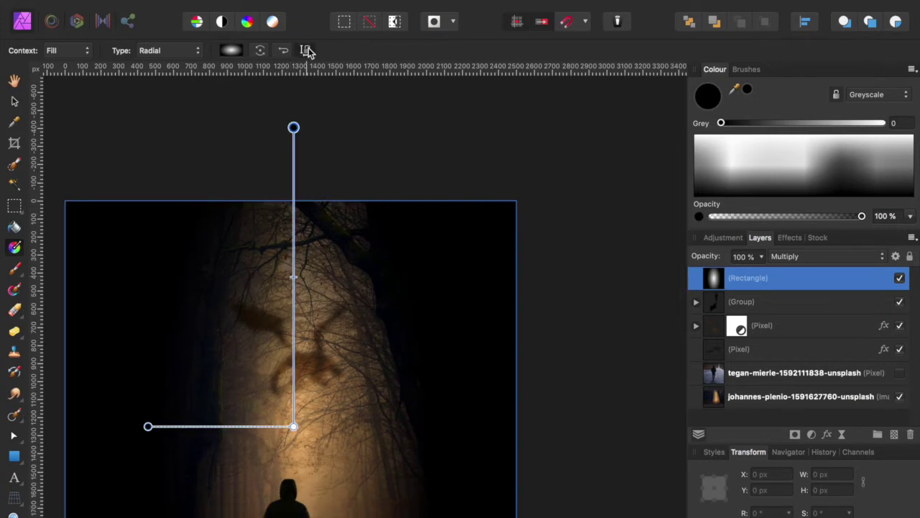
pyautogui.moveTo(294, 131); pyautogui.dragTo(294, 112)
# Lower the vignette layer's opacity to 64%
pyautogui.press('v')
pyautogui.hotkey('ctrl', '0')
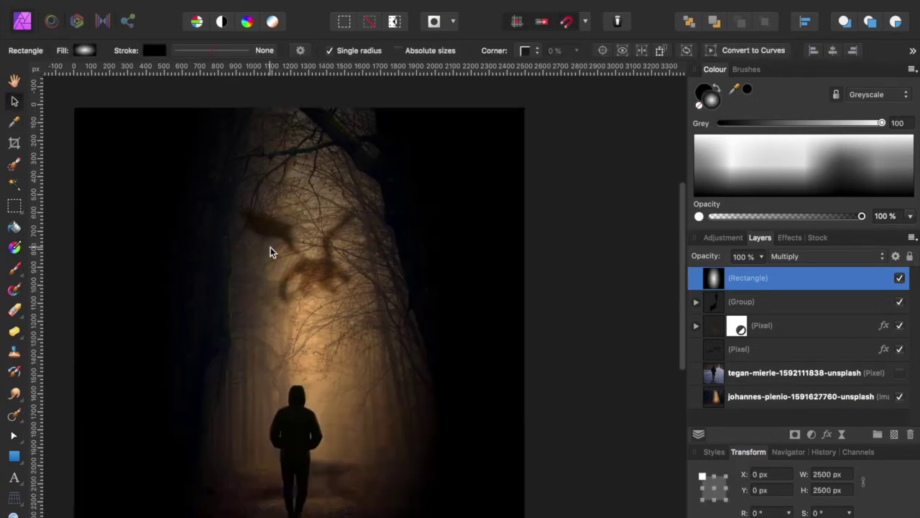
pyautogui.moveTo(761, 257); pyautogui.dragTo(716, 283)
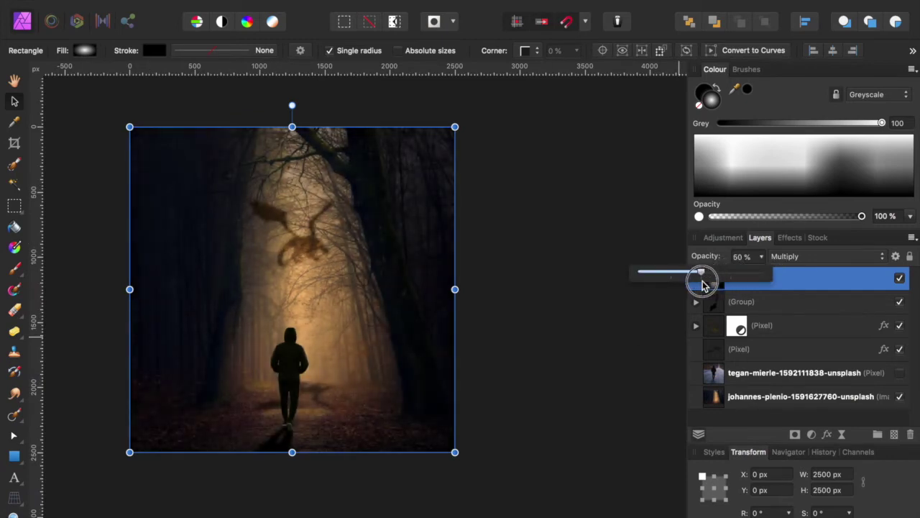
pyautogui.click(575, 324)
# Add a Brightness/Contrast adjustment with brightness 26% and contrast 26%
pyautogui.click(811, 434)
pyautogui.click(821, 507)
pyautogui.moveTo(543, 417); pyautogui.dragTo(570, 417)
pyautogui.moveTo(543, 450); pyautogui.dragTo(571, 451)
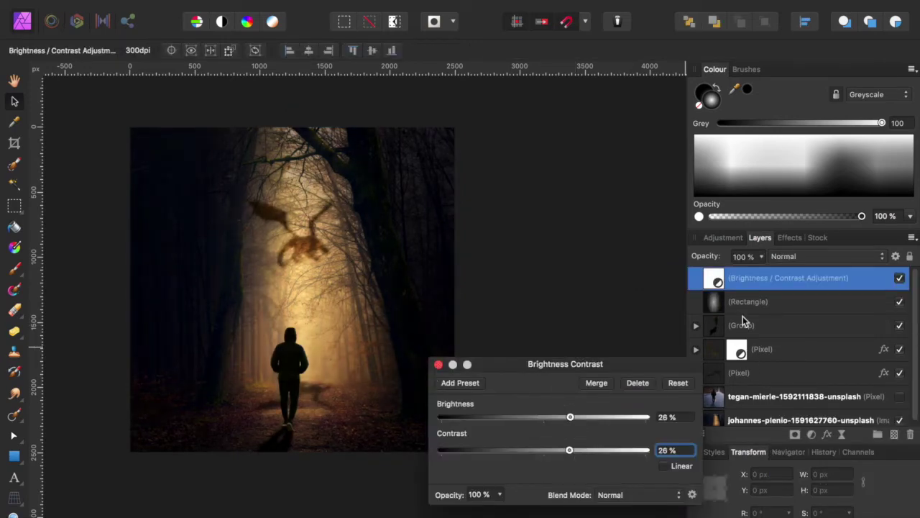
# Move the dragon layer above the group and set its blend mode to Normal
pyautogui.moveTo(784, 350); pyautogui.dragTo(711, 325)
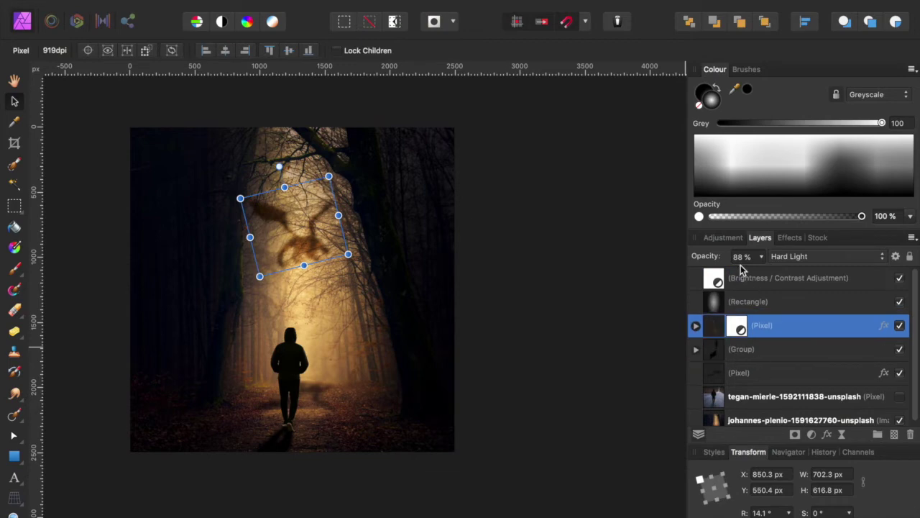
pyautogui.click(791, 256)
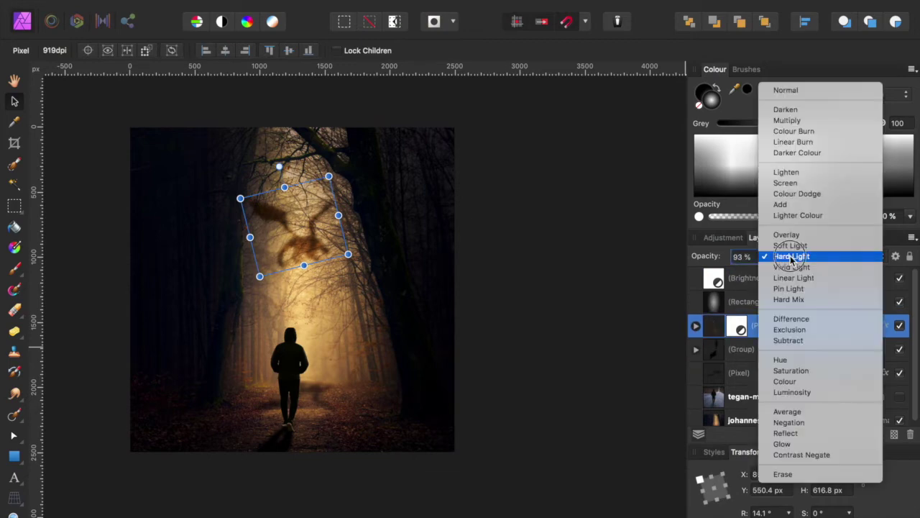
pyautogui.click(786, 92)
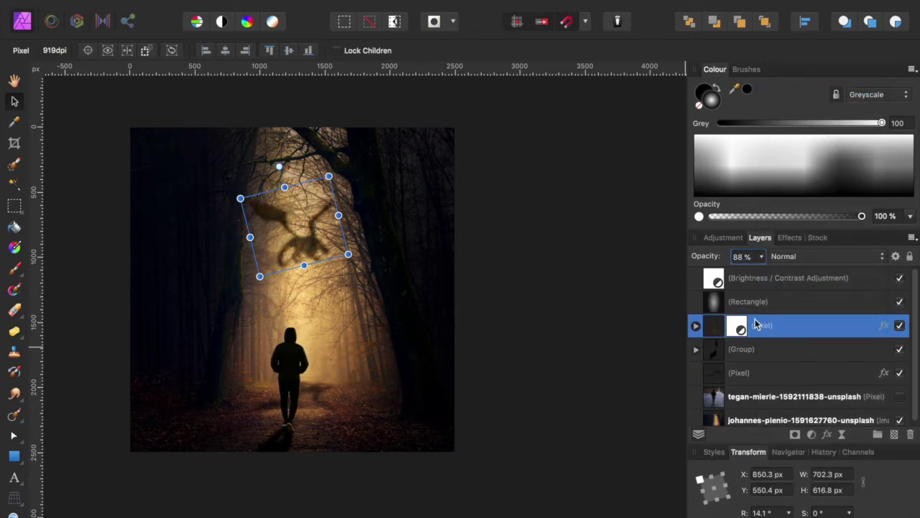
pyautogui.click(473, 298)
pyautogui.click(812, 435)
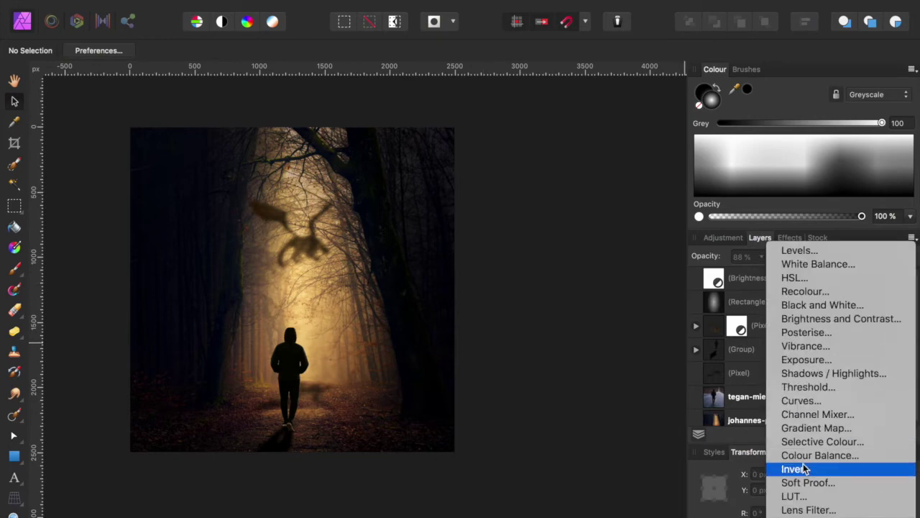
# Add a Curves adjustment, lift the master curve and lower the blue curve
pyautogui.click(798, 403)
pyautogui.moveTo(561, 312); pyautogui.dragTo(557, 302)
pyautogui.click(561, 447)
pyautogui.click(561, 460)
pyautogui.click(557, 448)
pyautogui.click(557, 472)
pyautogui.moveTo(567, 333); pyautogui.dragTo(573, 320)
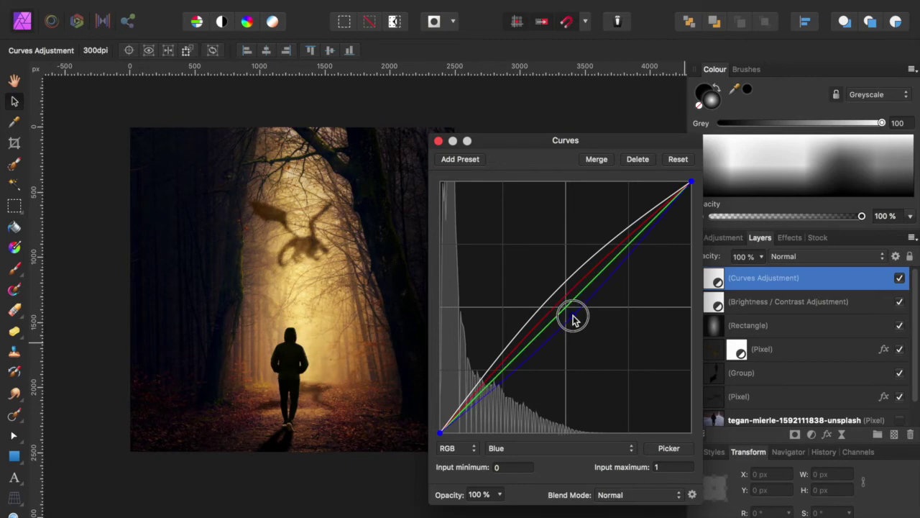
# Give the green curve an S-shape with lower shadows and raised highlights
pyautogui.click(557, 448)
pyautogui.click(557, 436)
pyautogui.moveTo(513, 376); pyautogui.dragTo(504, 389)
pyautogui.moveTo(623, 242); pyautogui.dragTo(626, 235)
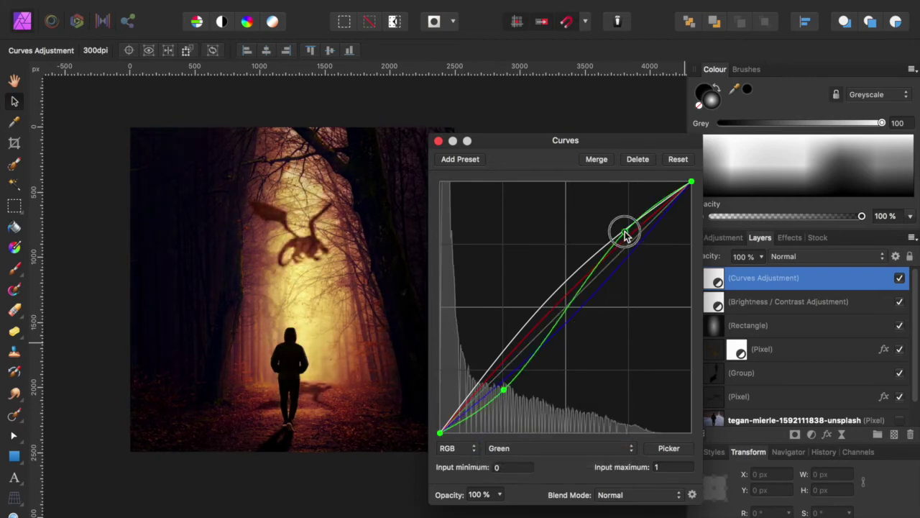
pyautogui.click(440, 141)
pyautogui.hotkey('ctrl', '0')
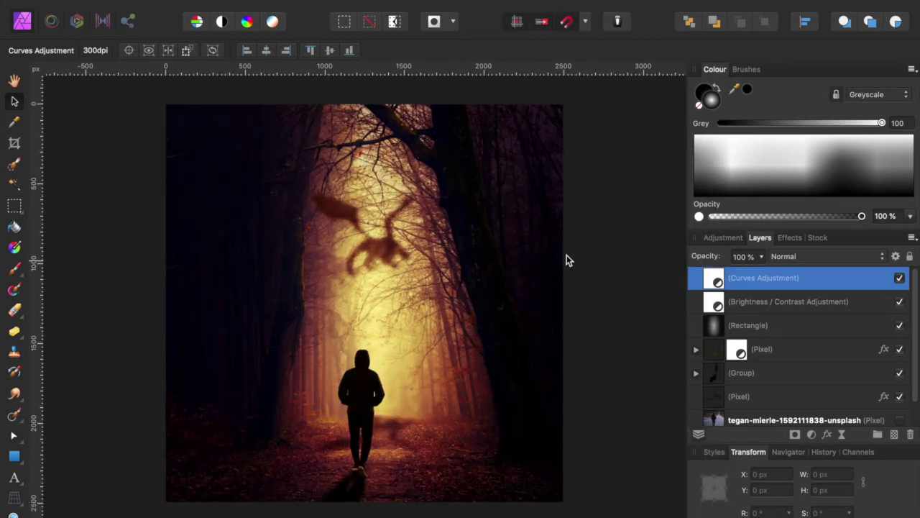
pyautogui.click(566, 254)
pyautogui.click(638, 266)
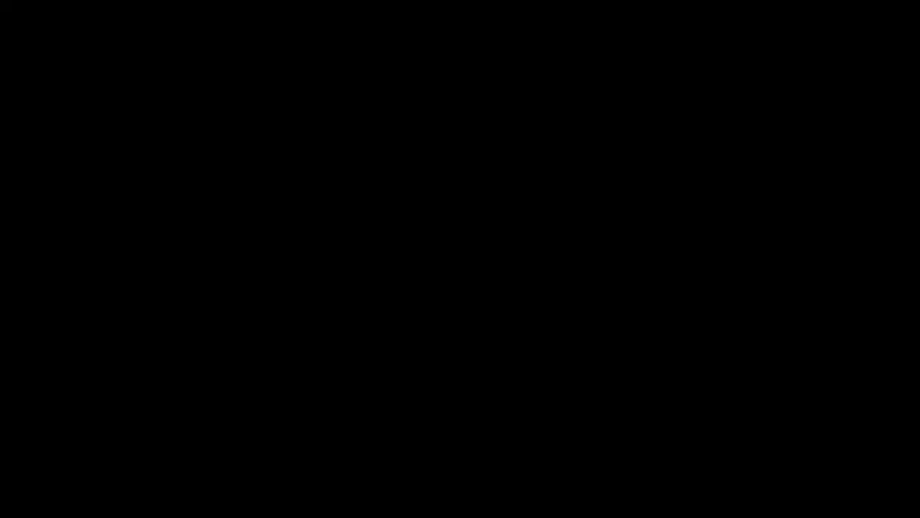